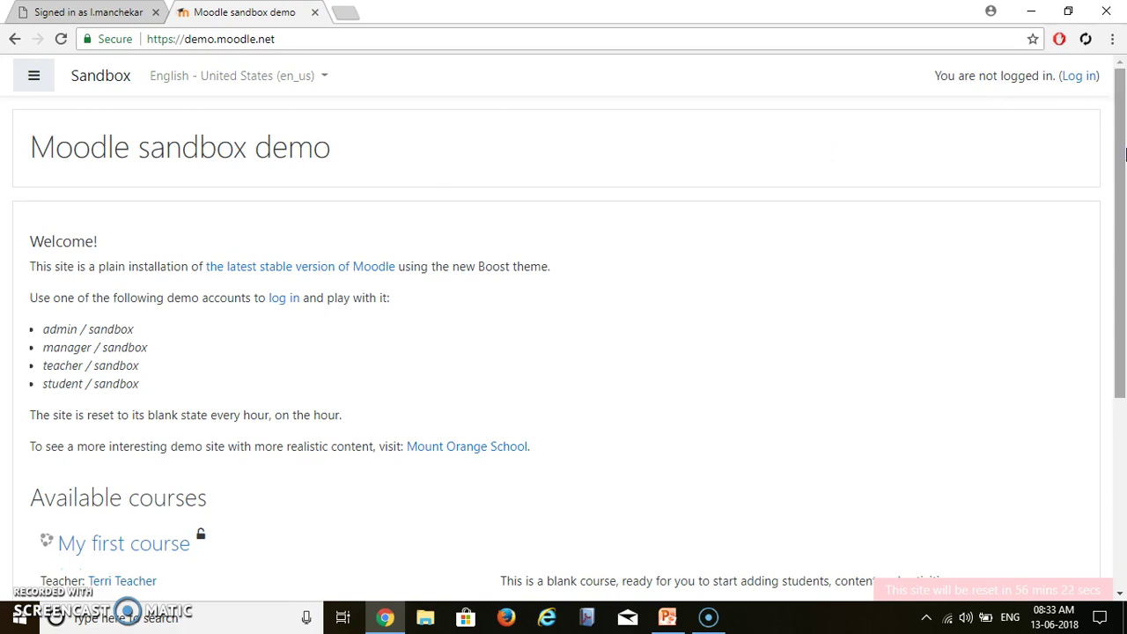
# Log in to the Moodle sandbox demo site with the prefilled admin account.
pyautogui.scroll(-2, 1124, 155)
pyautogui.scroll(2, 1124, 155)
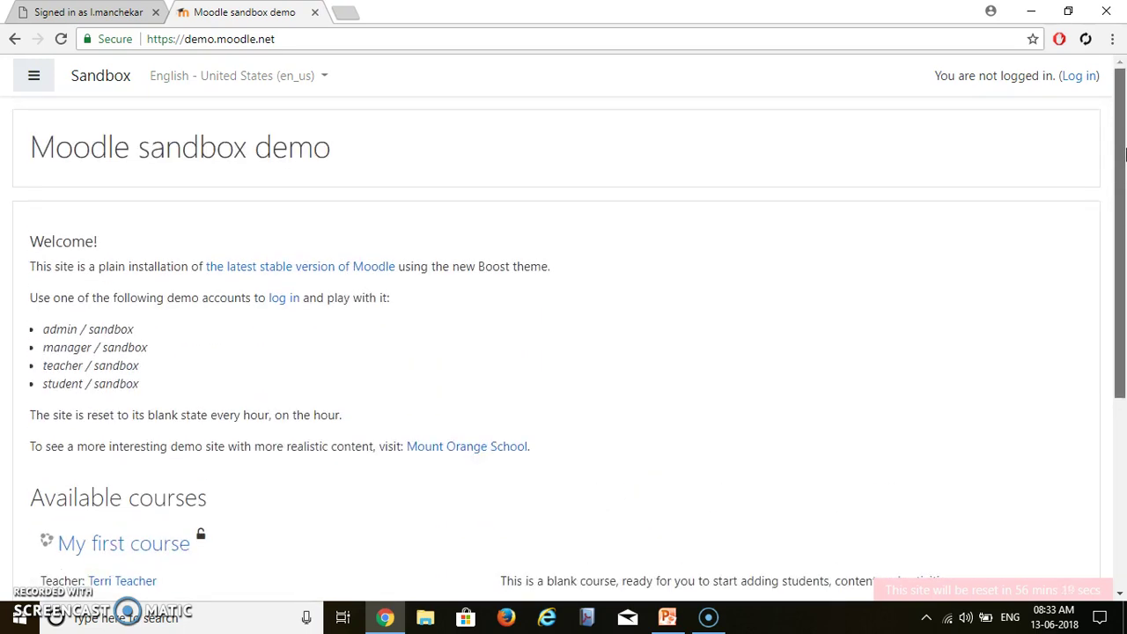
pyautogui.moveTo(1125, 155)
pyautogui.mouseDown()
pyautogui.moveTo(1125, 217)
pyautogui.moveTo(1124, 162)
pyautogui.mouseUp()
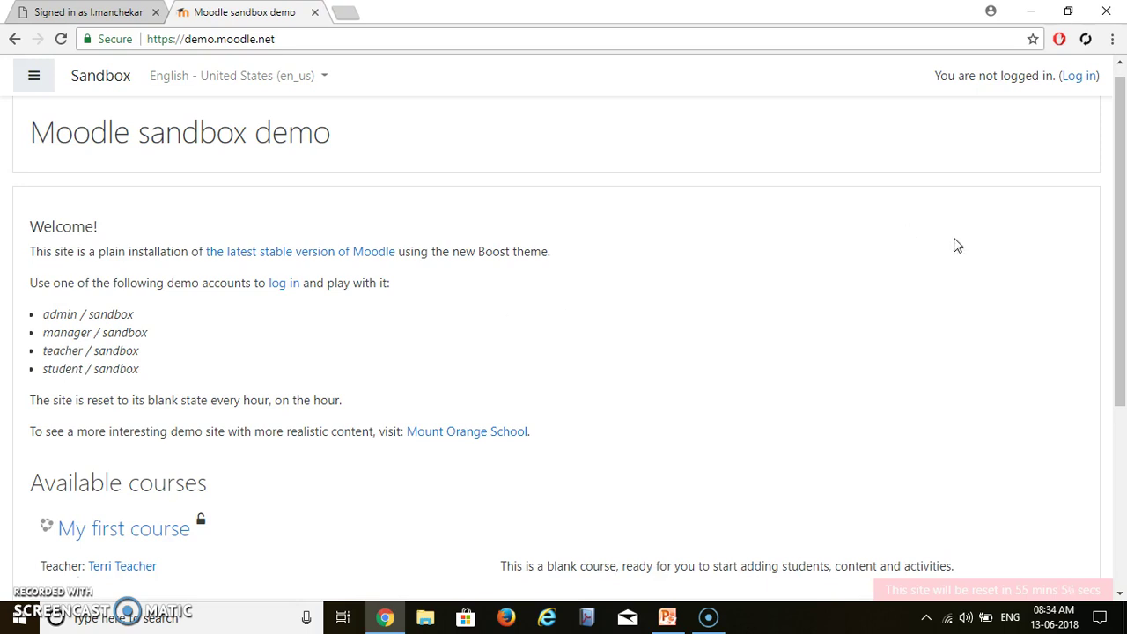
pyautogui.moveTo(1124, 179); pyautogui.dragTo(1124, 278)
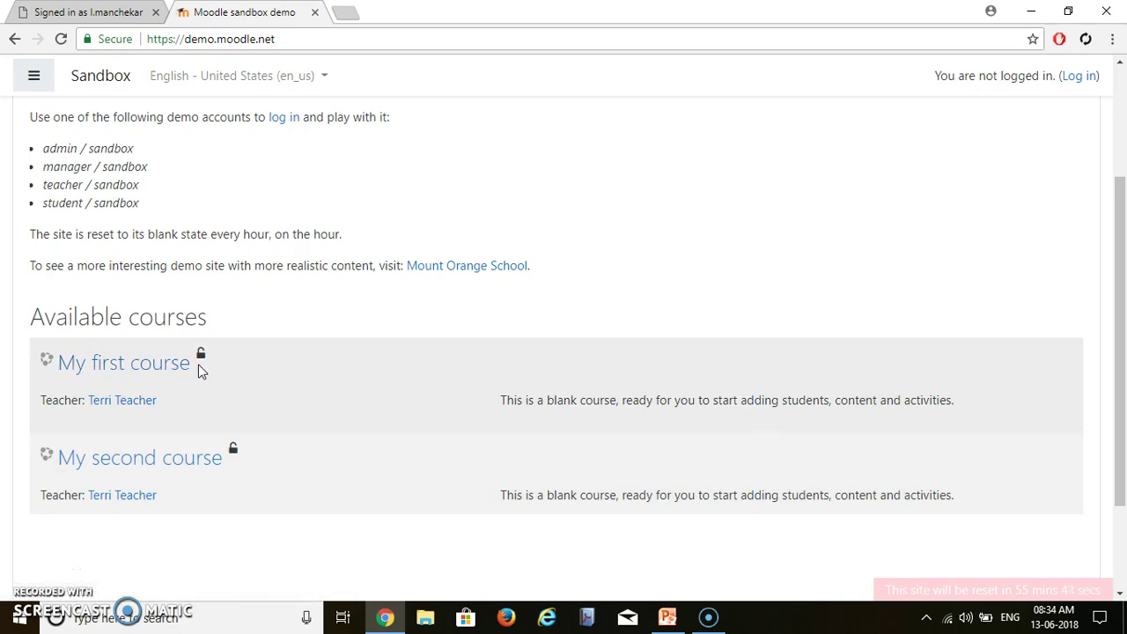
pyautogui.scroll(2, 1123, 183)
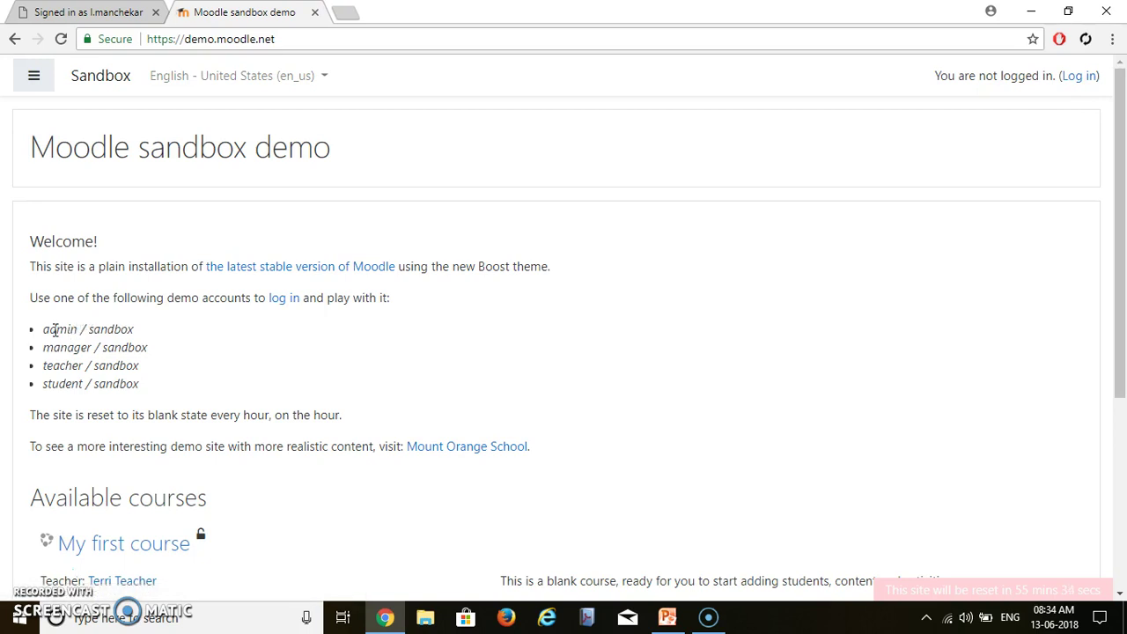
pyautogui.click(1073, 80)
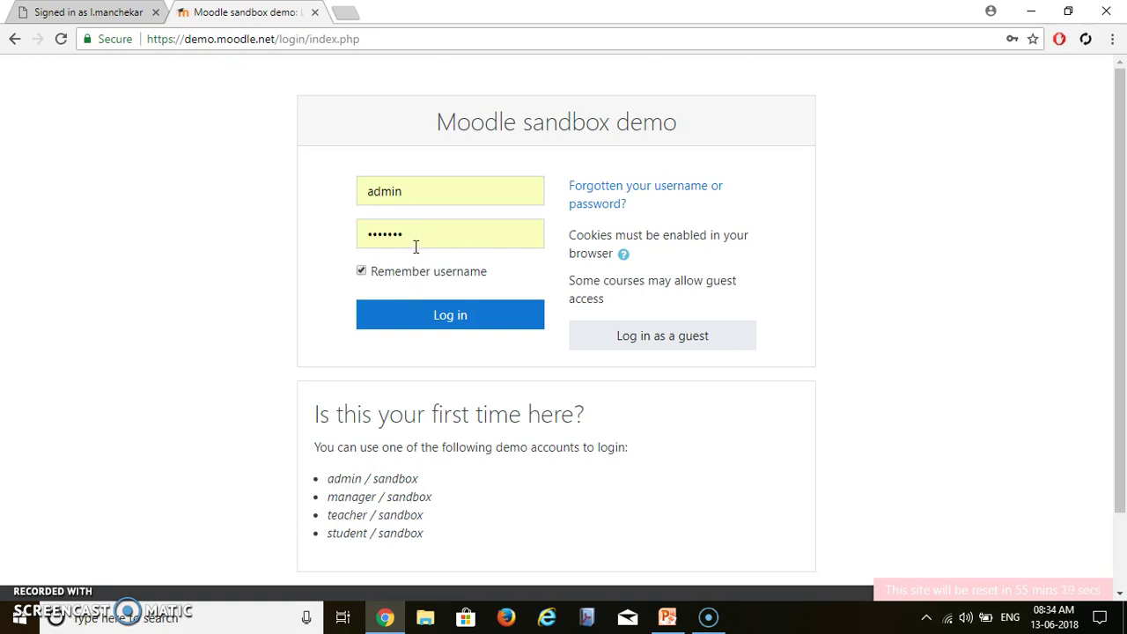
pyautogui.click(440, 319)
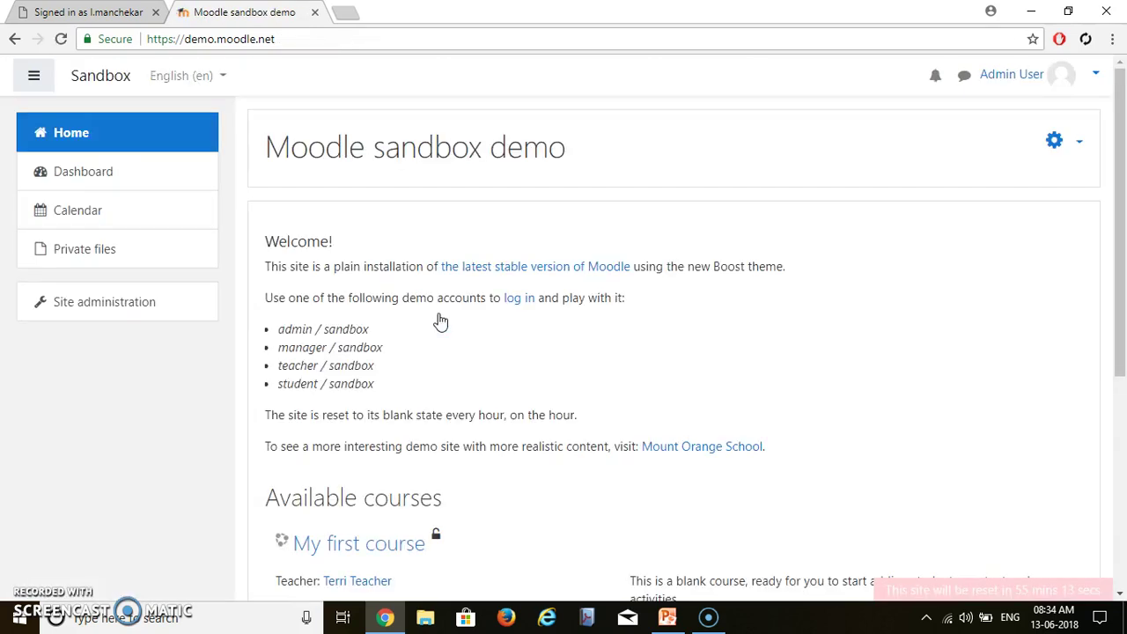
# Open the course "My first course" from the available courses and turn its editing mode on.
pyautogui.moveTo(1122, 166); pyautogui.dragTo(1126, 314)
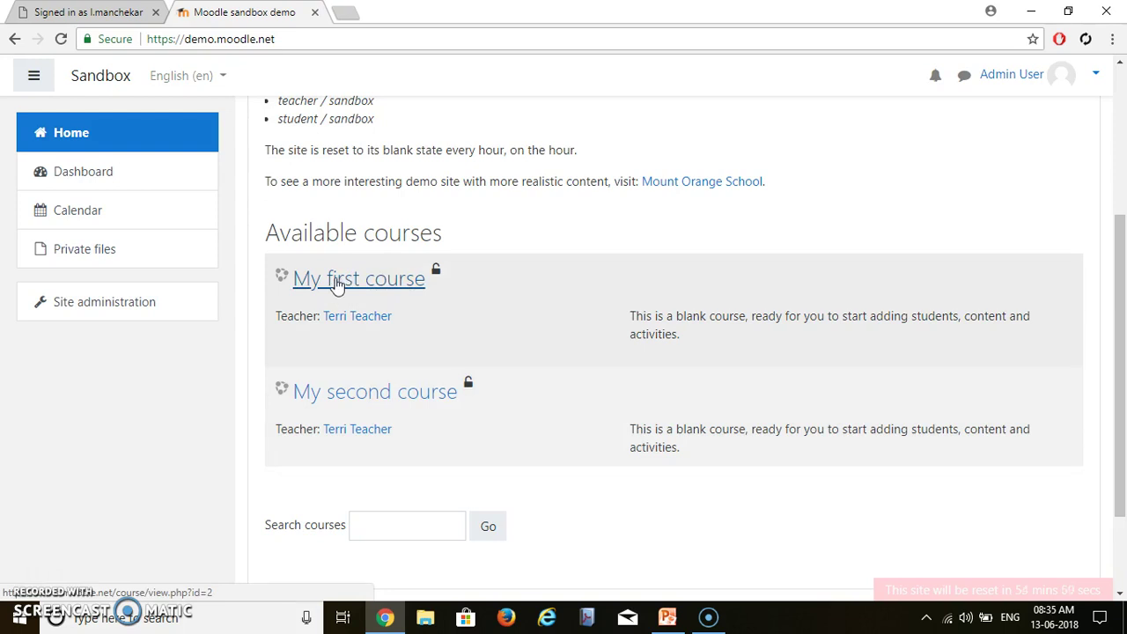
pyautogui.click(337, 279)
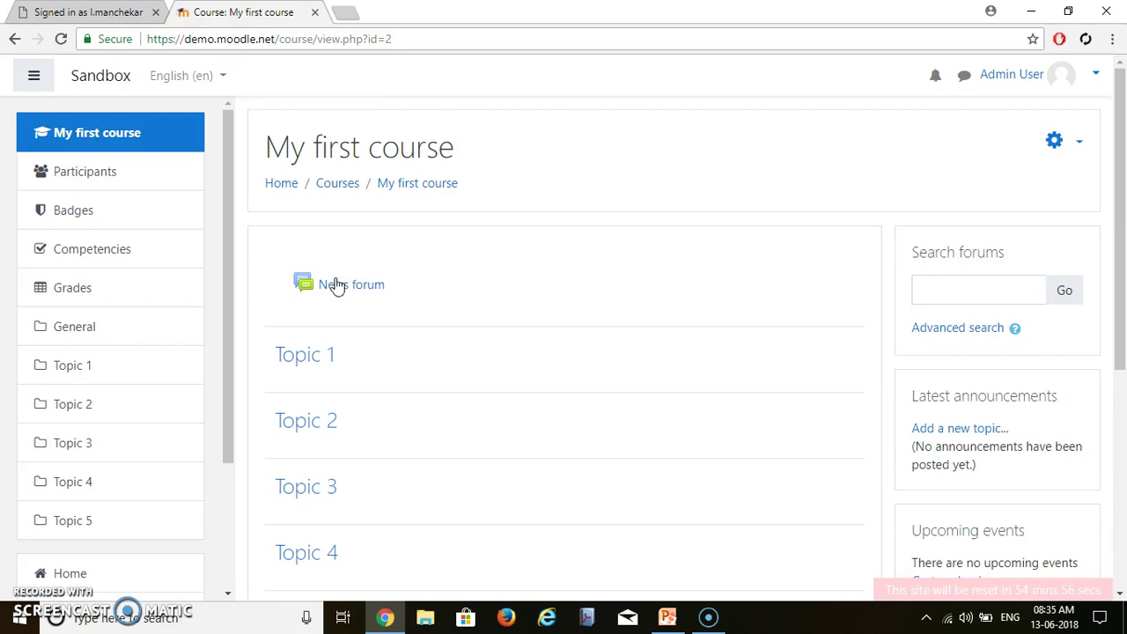
pyautogui.moveTo(1124, 188)
pyautogui.mouseDown()
pyautogui.moveTo(1124, 284)
pyautogui.moveTo(1124, 192)
pyautogui.mouseUp()
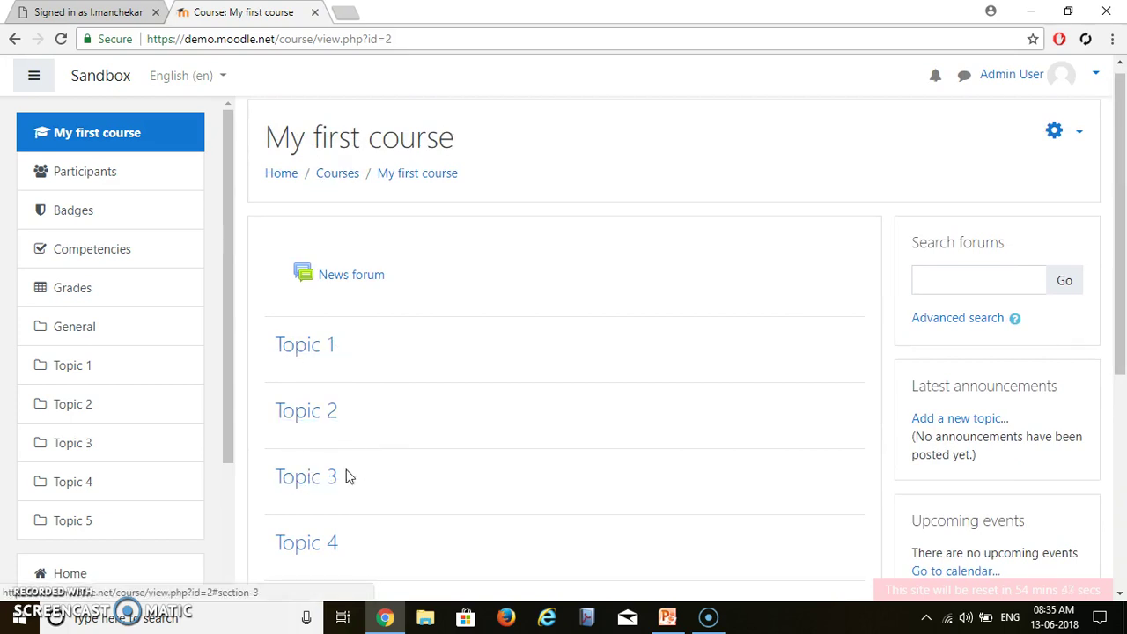
pyautogui.moveTo(1120, 215)
pyautogui.mouseDown()
pyautogui.moveTo(1125, 295)
pyautogui.moveTo(1125, 215)
pyautogui.mouseUp()
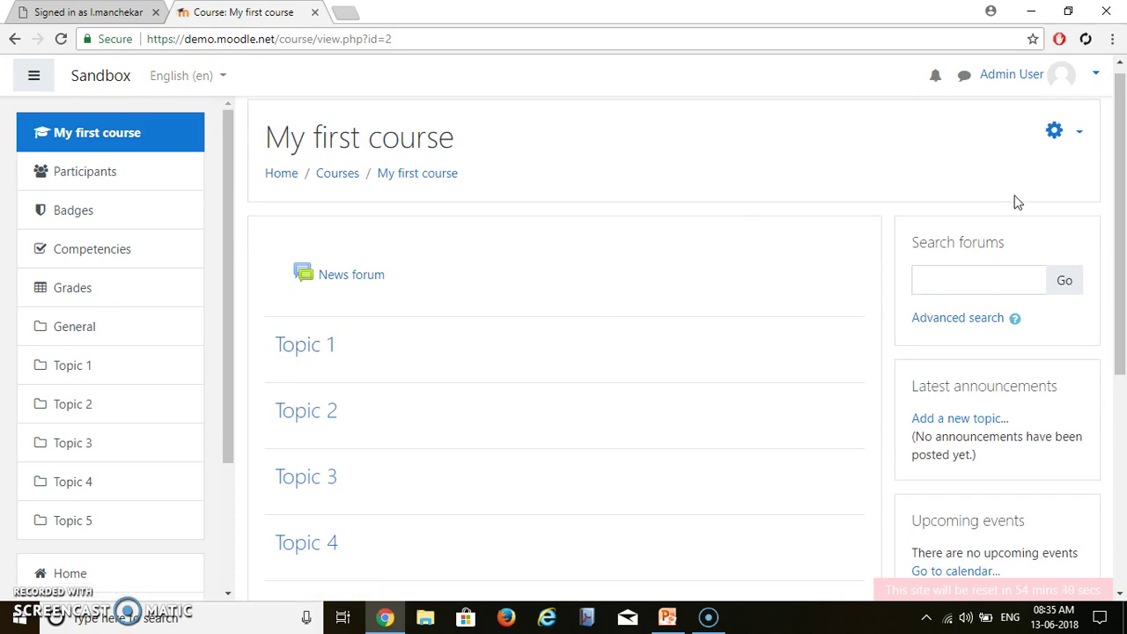
pyautogui.click(1081, 136)
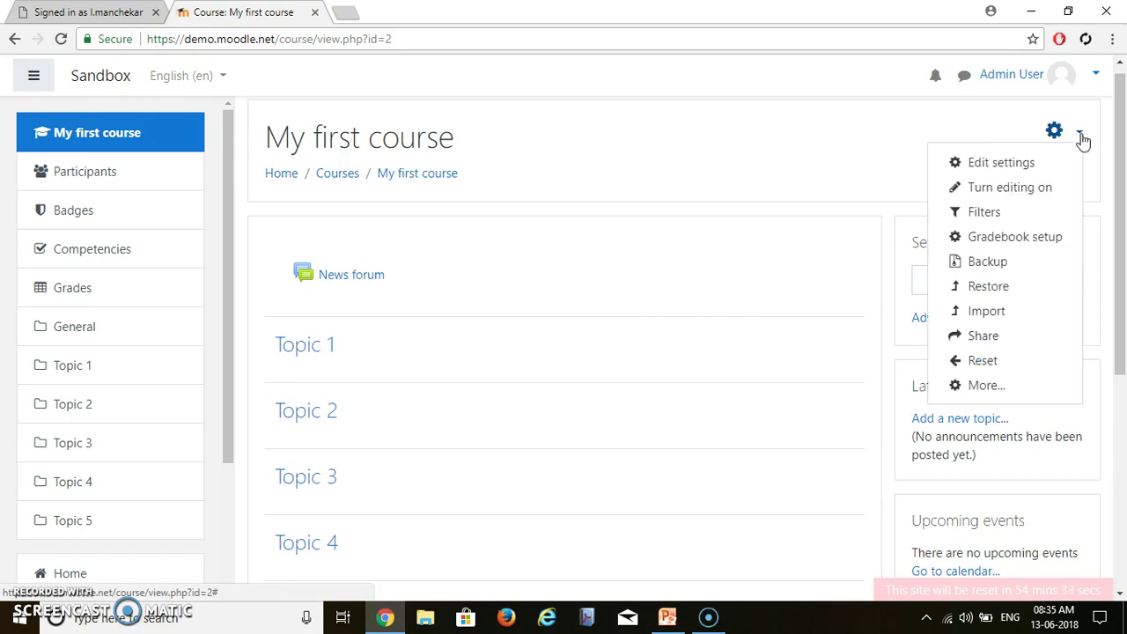
pyautogui.click(1013, 189)
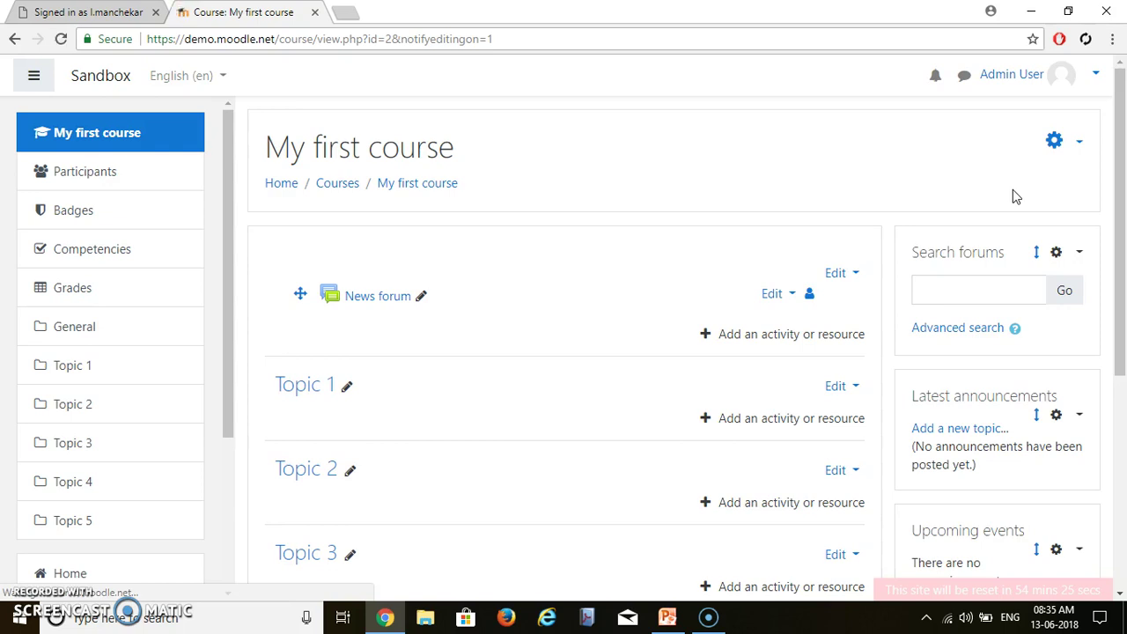
# Add a new Quiz activity to Topic 1 of the course.
pyautogui.scroll(-1, 1125, 165)
pyautogui.scroll(-2, 1125, 166)
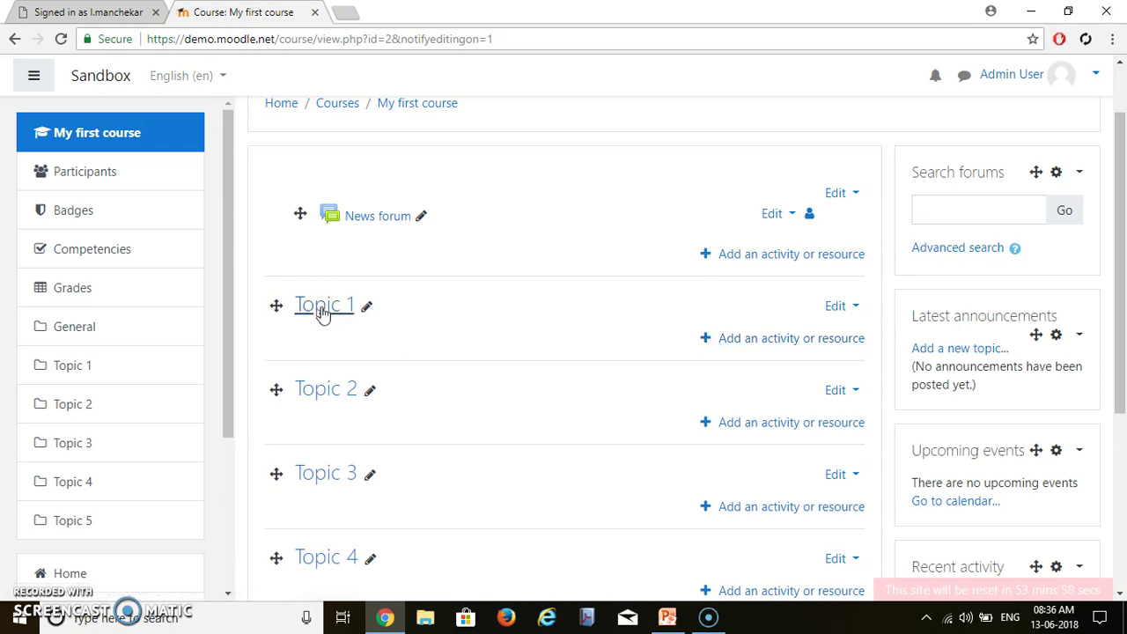
pyautogui.click(725, 347)
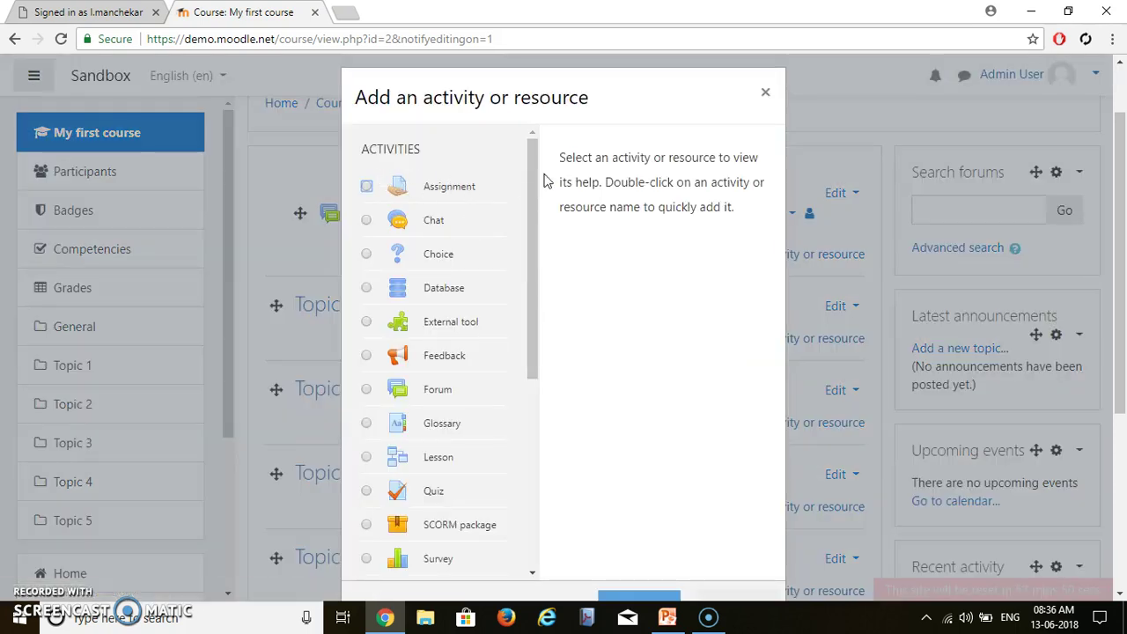
pyautogui.moveTo(533, 163); pyautogui.dragTo(543, 264)
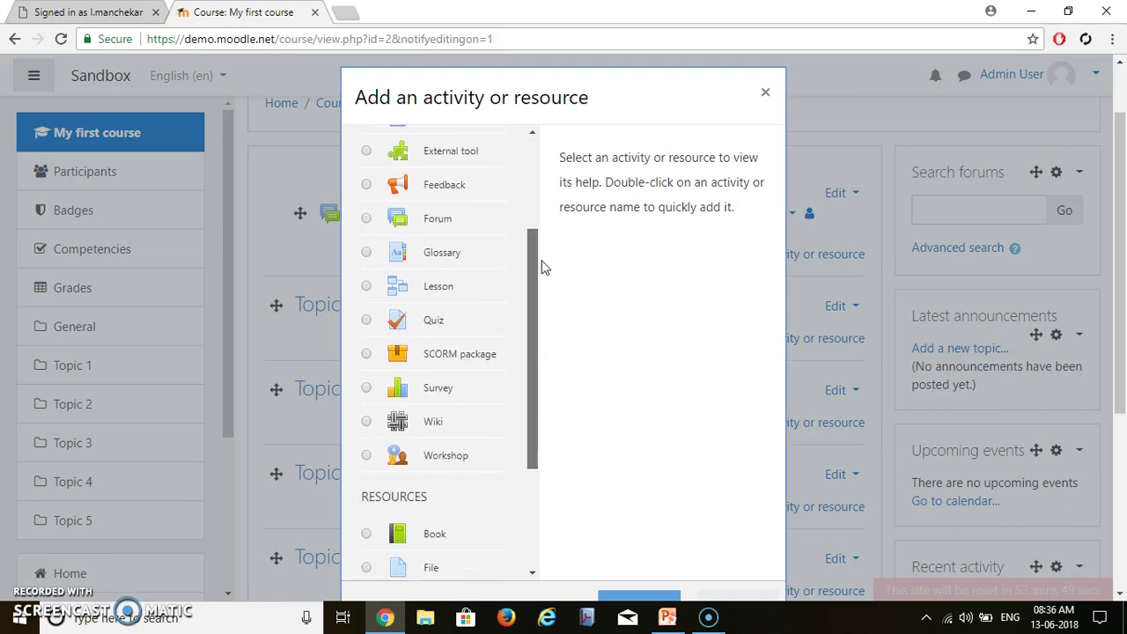
pyautogui.click(366, 310)
pyautogui.moveTo(1125, 246); pyautogui.dragTo(1126, 326)
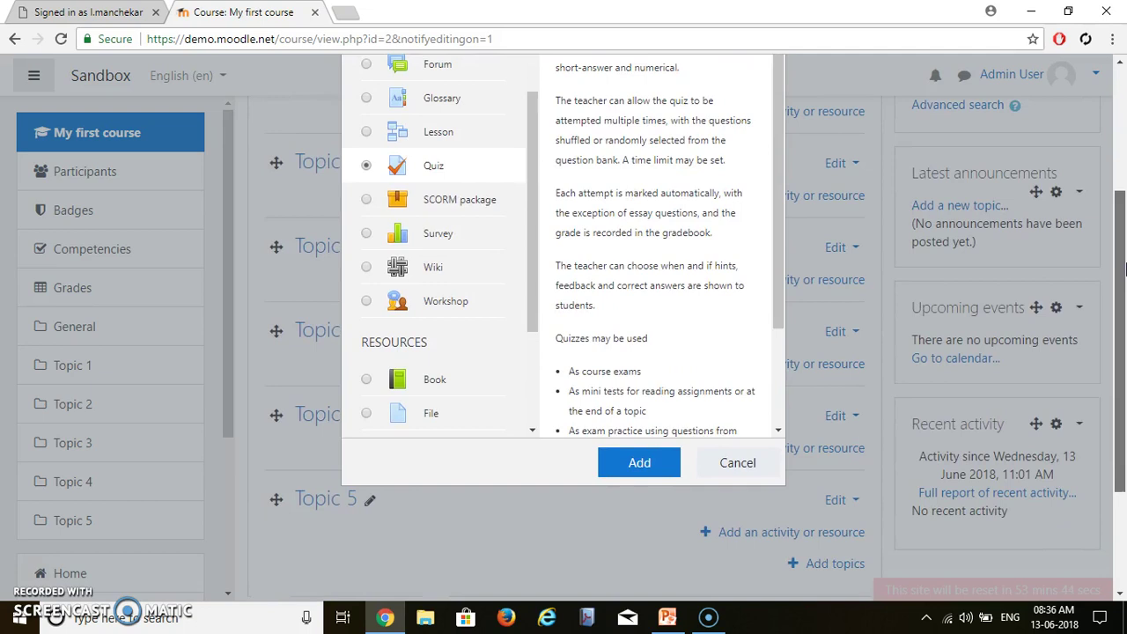
pyautogui.click(640, 471)
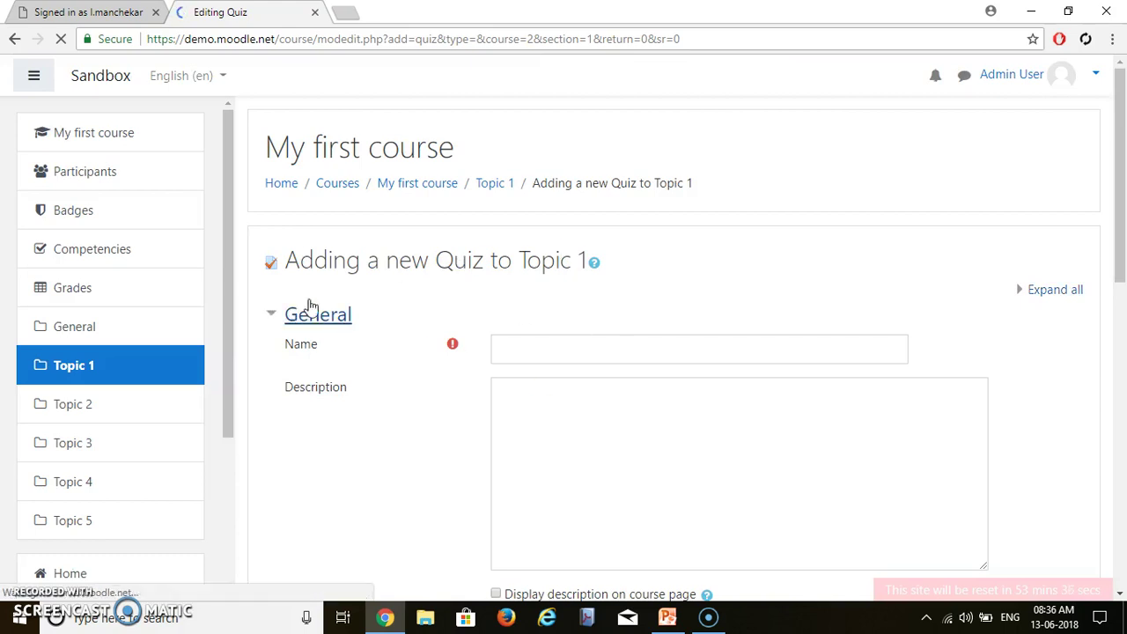
# Name the quiz "Quiz 1" and enter the description "Total time to attempt the quiz is 5 minutes.".
pyautogui.click(550, 344)
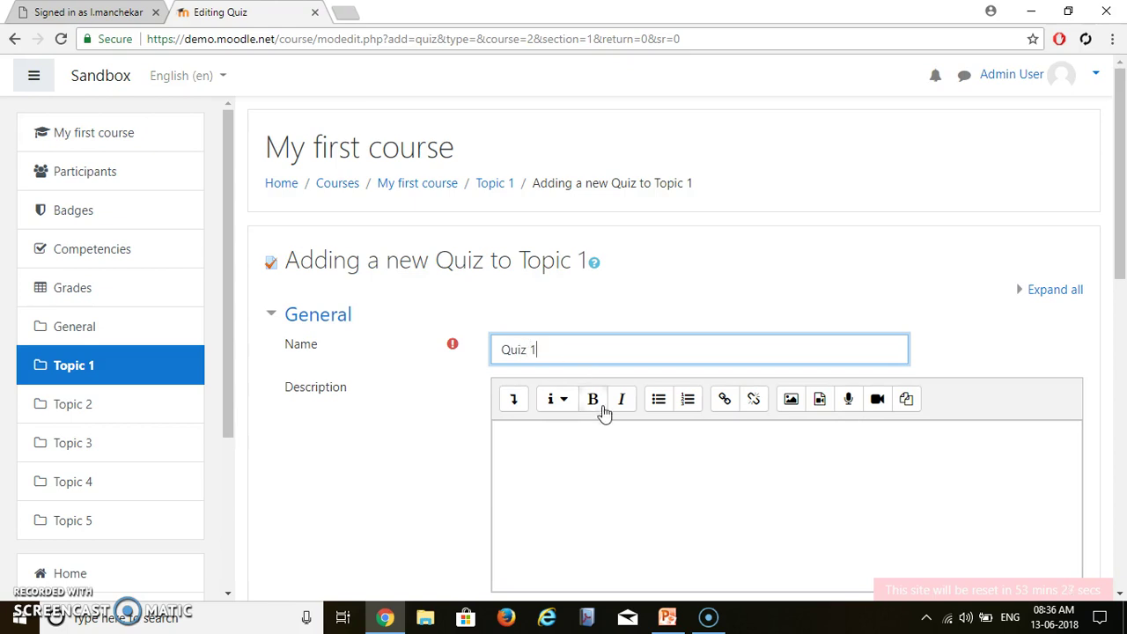
pyautogui.scroll(-1, 1125, 226)
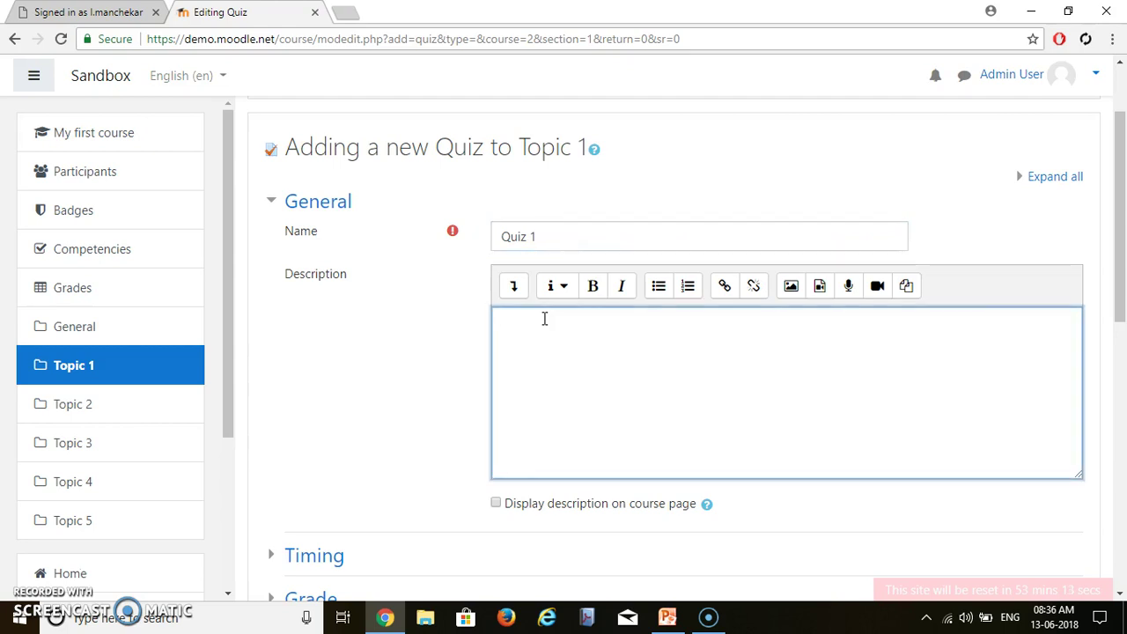
pyautogui.write('otal time to attempt the quiz is')
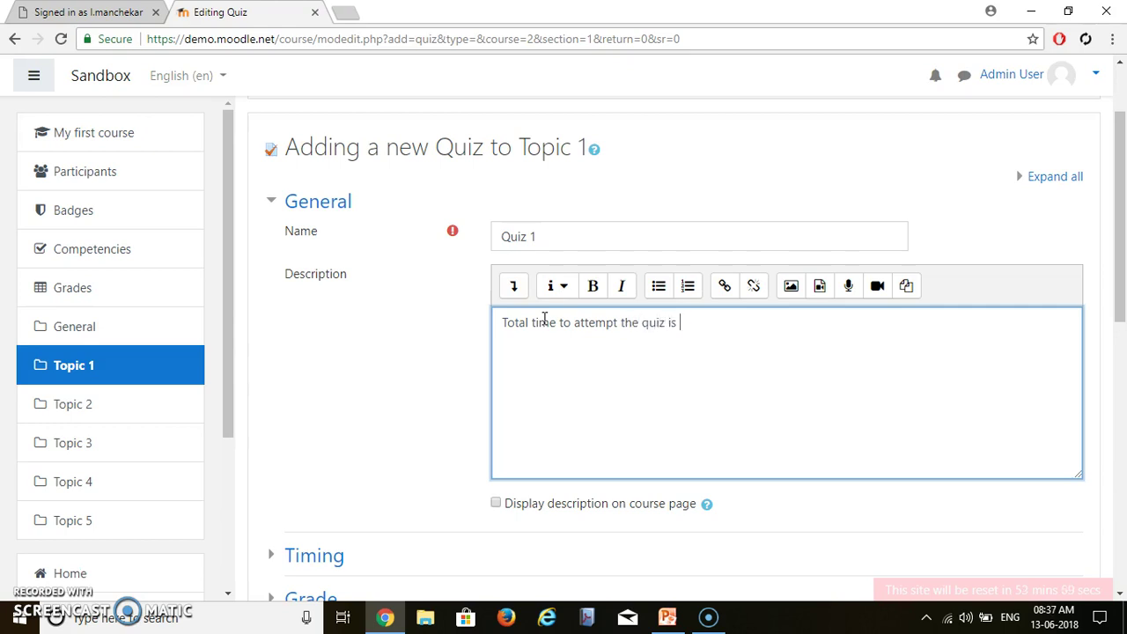
pyautogui.write(' 5 minutes.')
# Enable displaying the quiz description on the course page.
pyautogui.moveTo(1124, 204); pyautogui.dragTo(1125, 323)
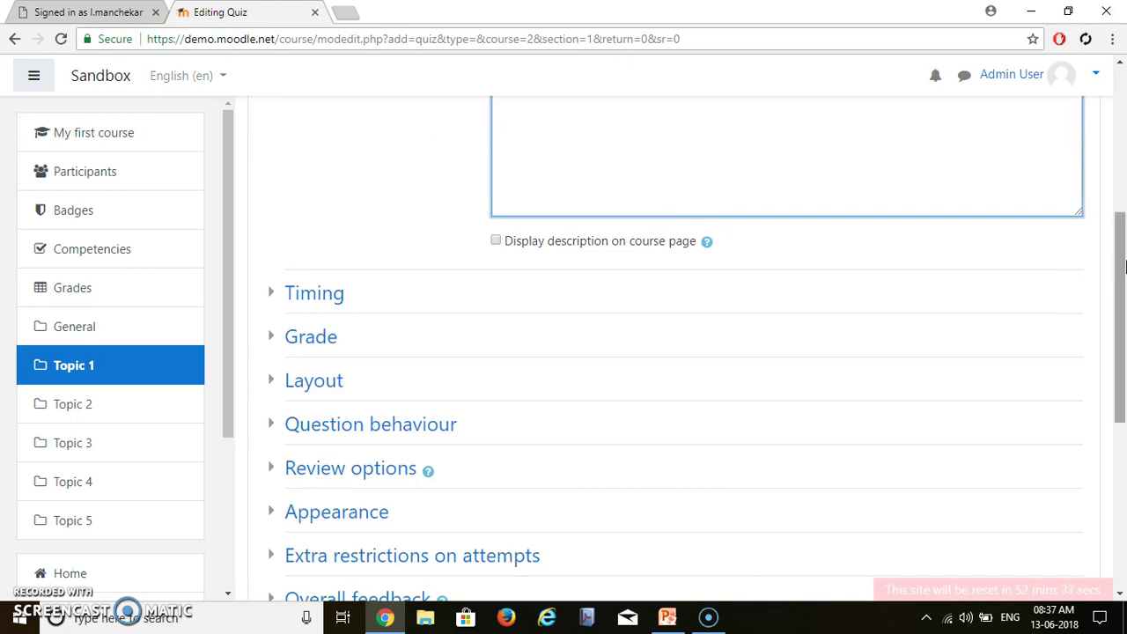
pyautogui.scroll(2, 713, 248)
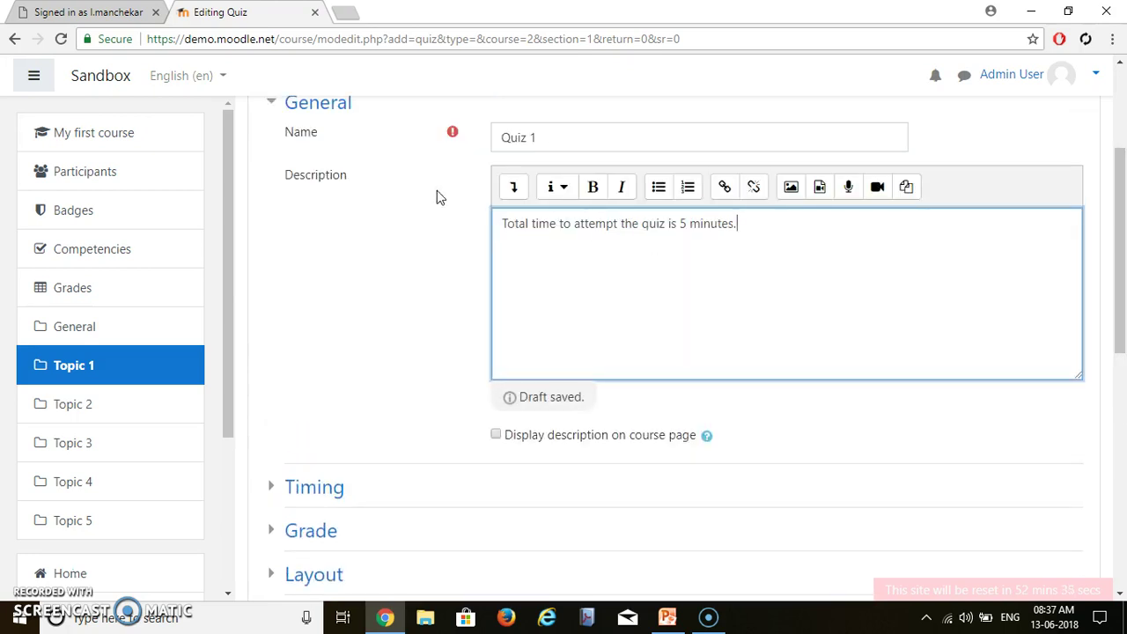
pyautogui.click(495, 436)
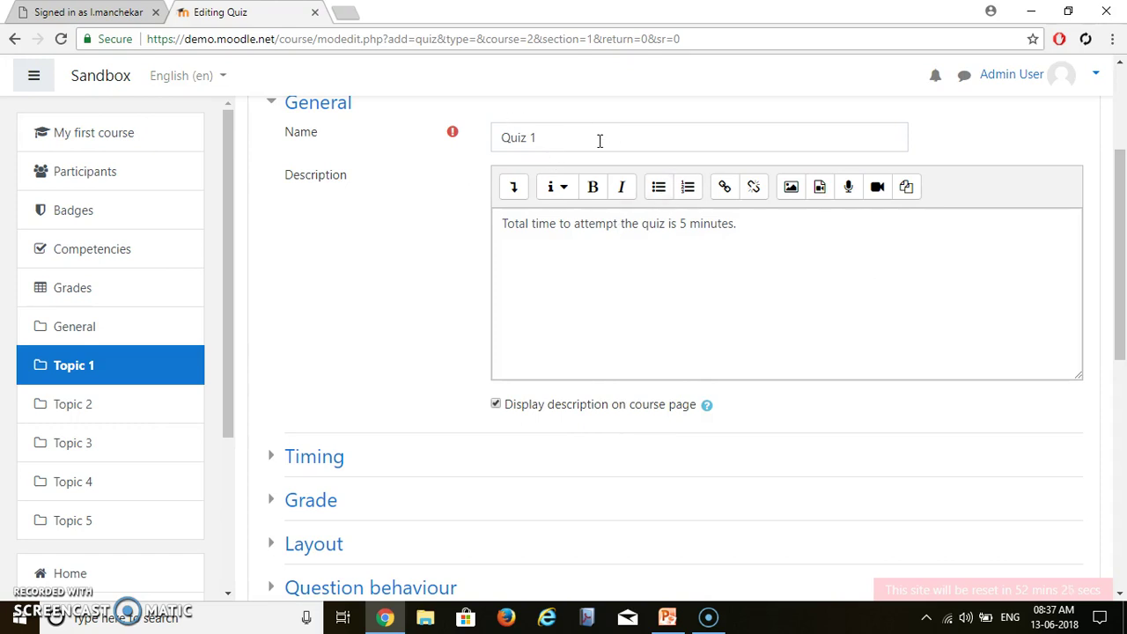
# In the quiz timing settings, enable the opening and closing dates and set the closing day to 14 June 2018.
pyautogui.moveTo(1126, 216); pyautogui.dragTo(1126, 284)
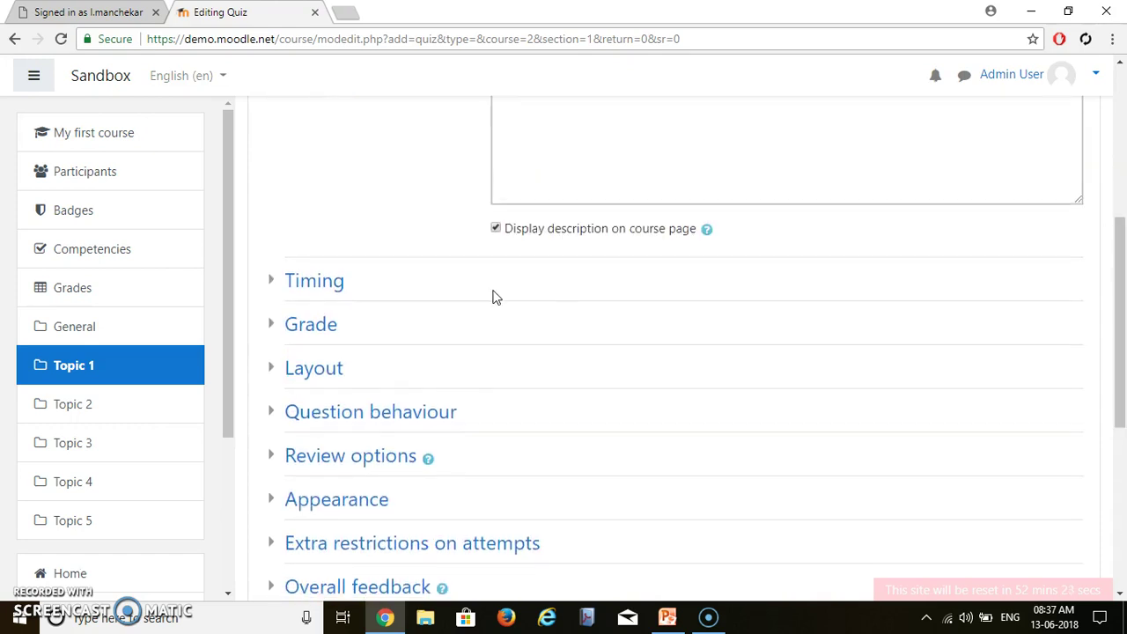
pyautogui.click(291, 282)
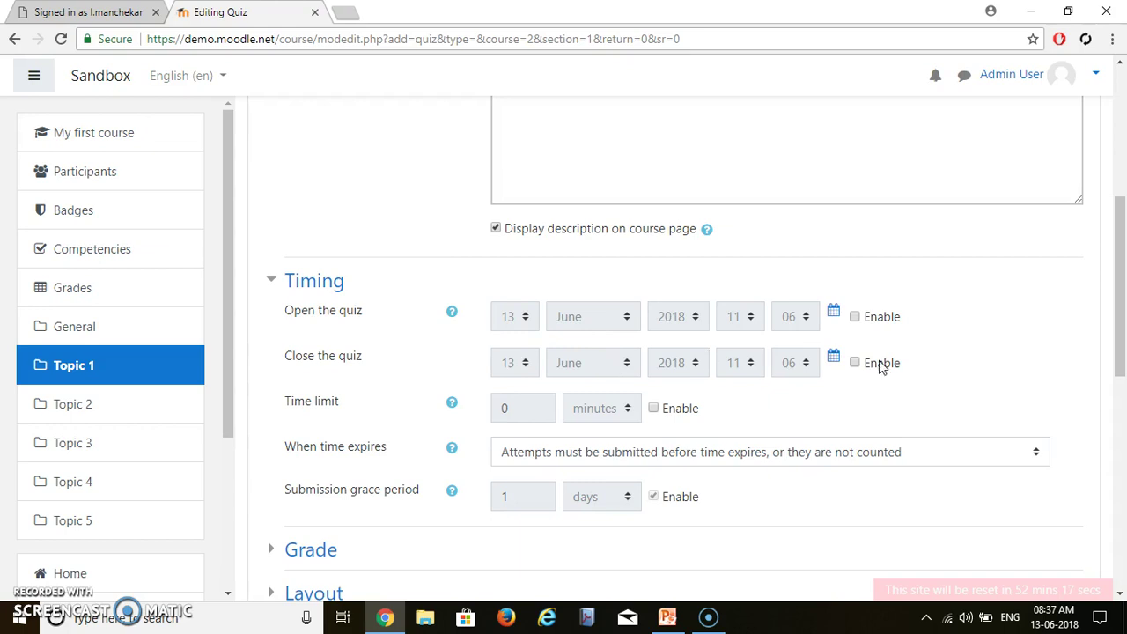
pyautogui.click(856, 317)
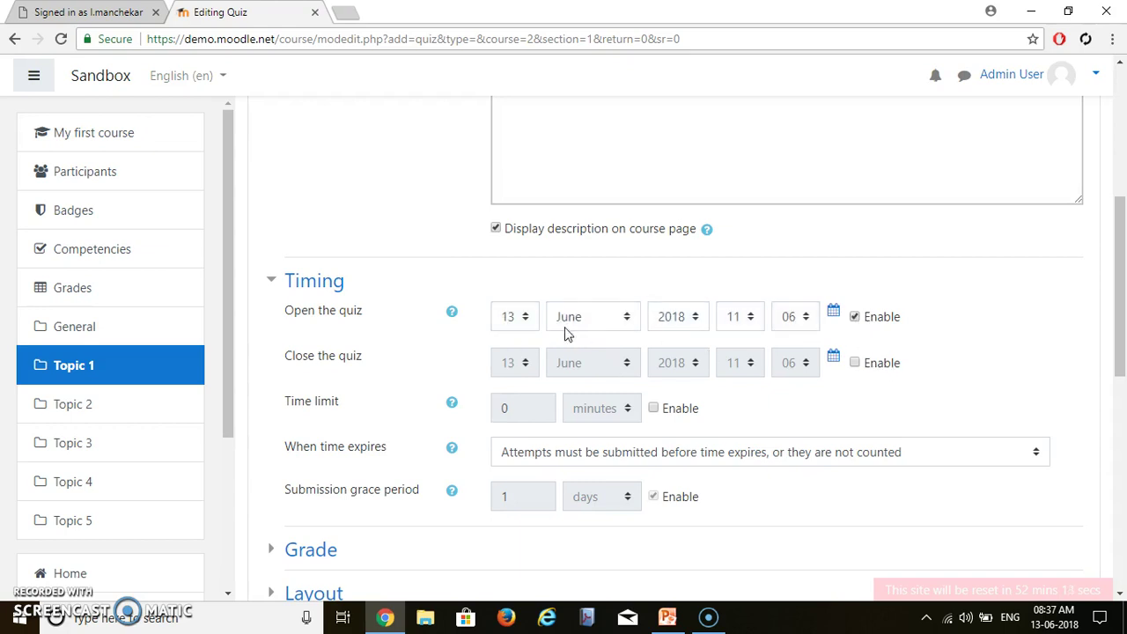
pyautogui.click(855, 363)
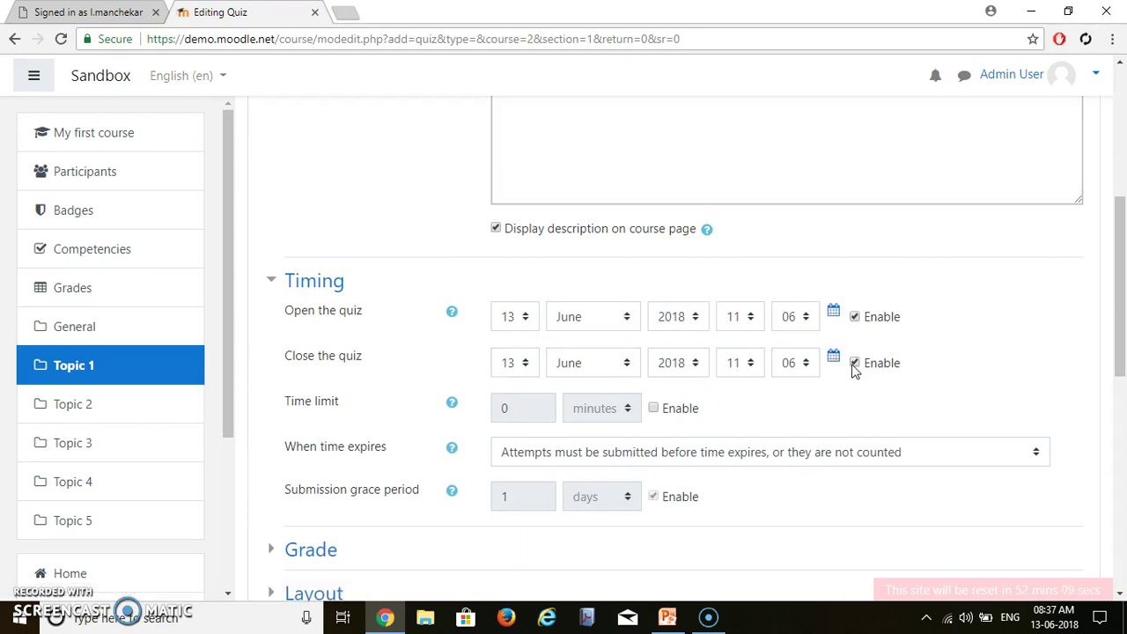
pyautogui.click(525, 365)
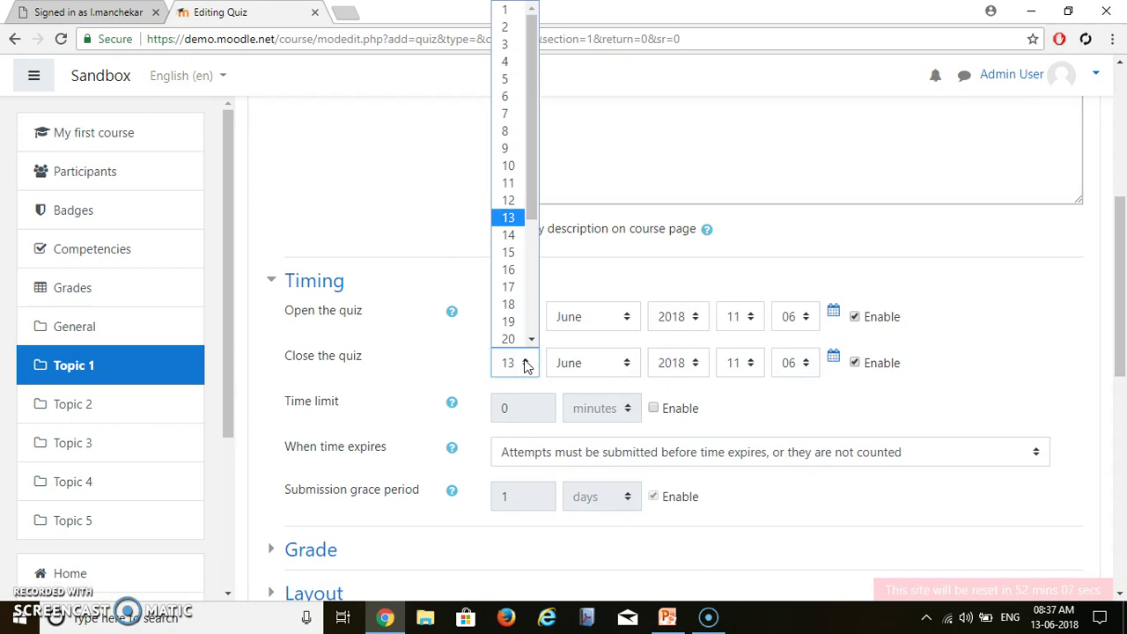
pyautogui.click(509, 236)
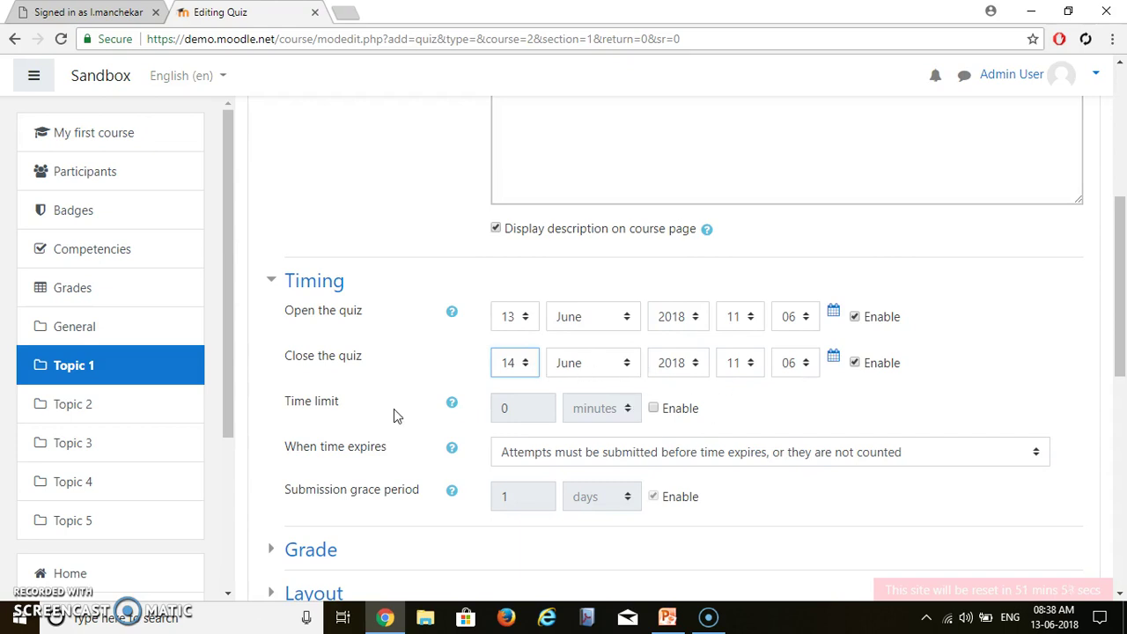
# Enable the quiz time limit and set it to 5 minutes, matching the description.
pyautogui.click(655, 411)
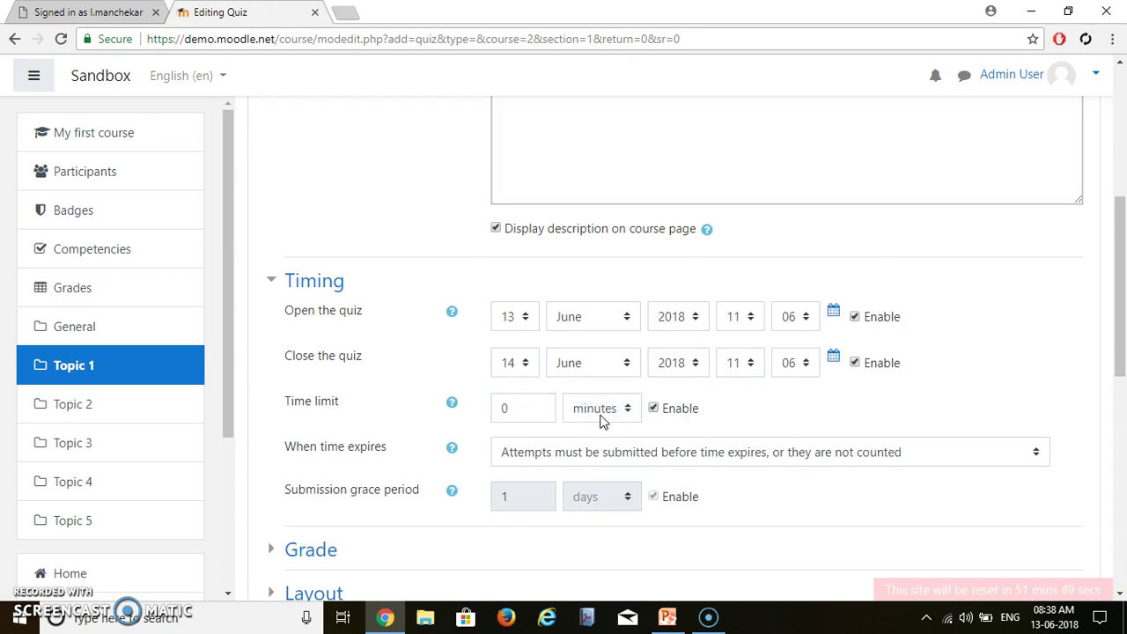
pyautogui.click(513, 407)
pyautogui.moveTo(513, 407); pyautogui.dragTo(497, 407)
pyautogui.write('5')
pyautogui.moveTo(1124, 290); pyautogui.dragTo(1124, 236)
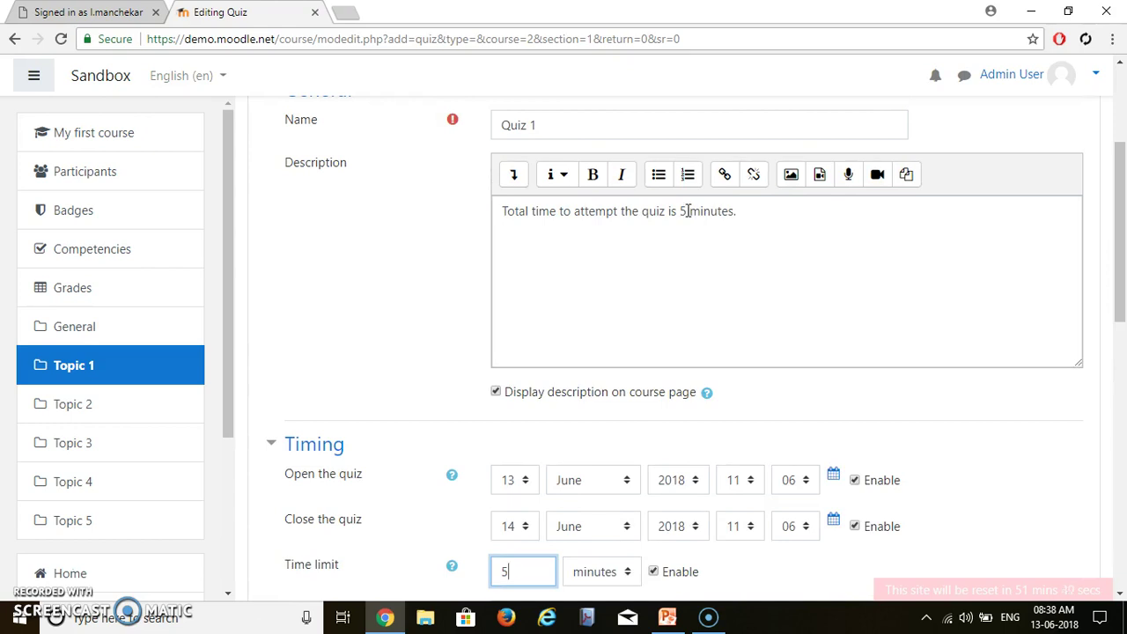
# Set the behaviour when time expires to "Open attempts are submitted automatically".
pyautogui.scroll(-2, 1124, 209)
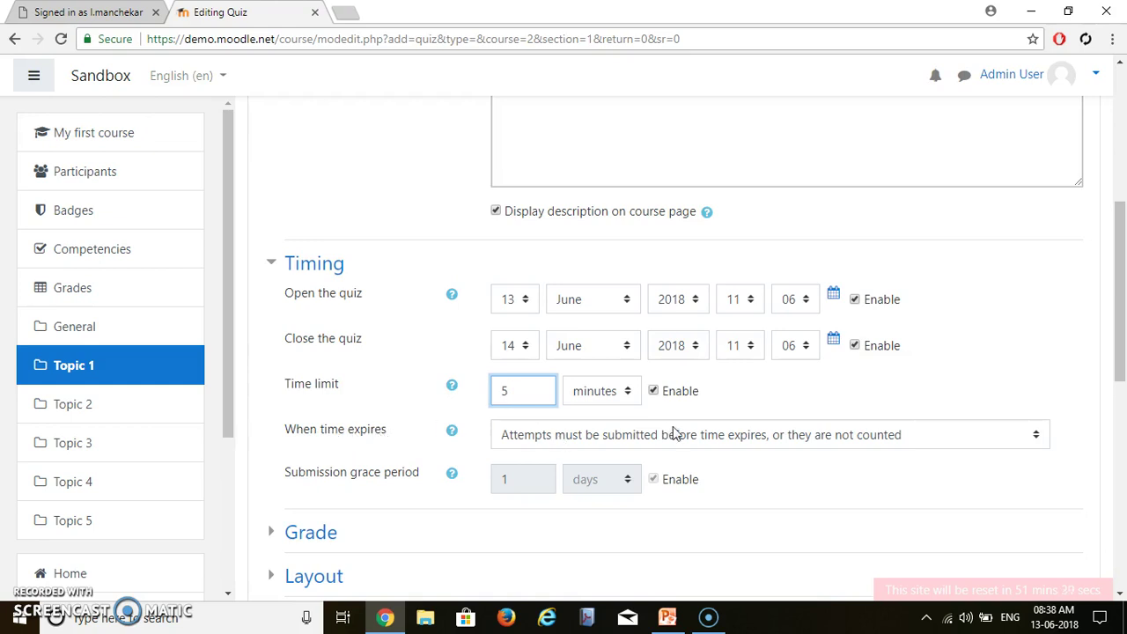
pyautogui.click(902, 445)
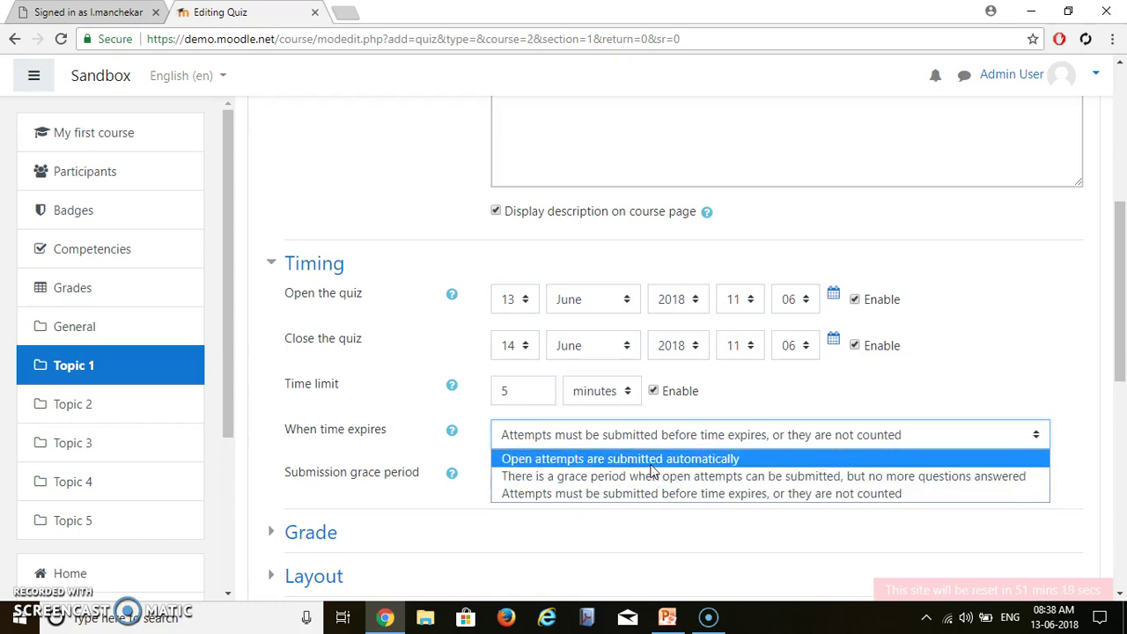
pyautogui.click(548, 467)
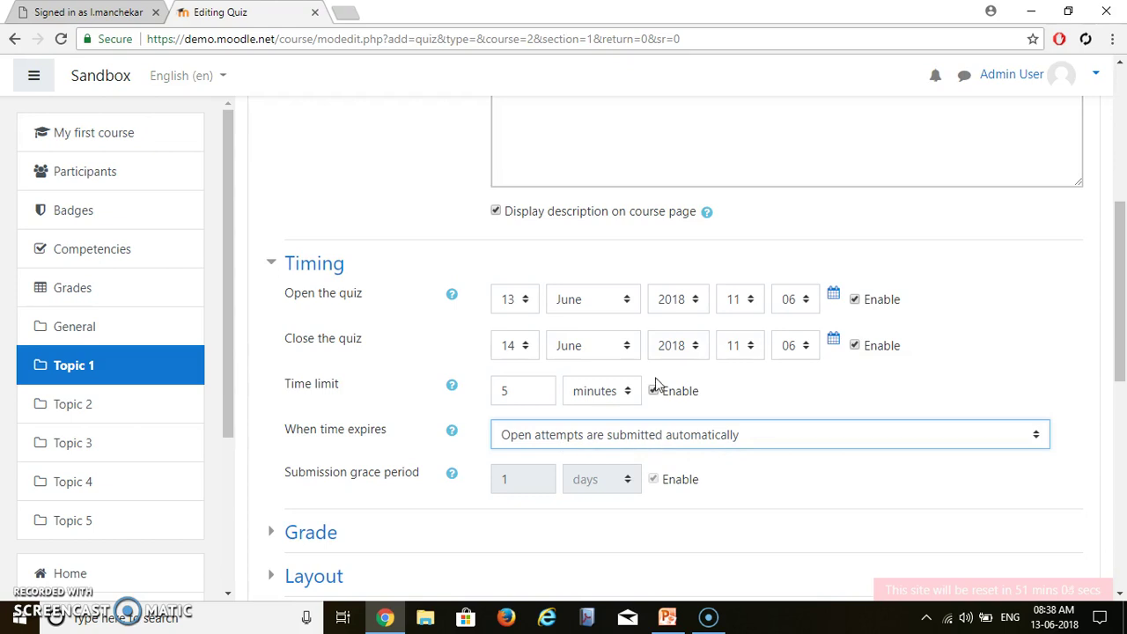
pyautogui.moveTo(1124, 308); pyautogui.dragTo(1124, 378)
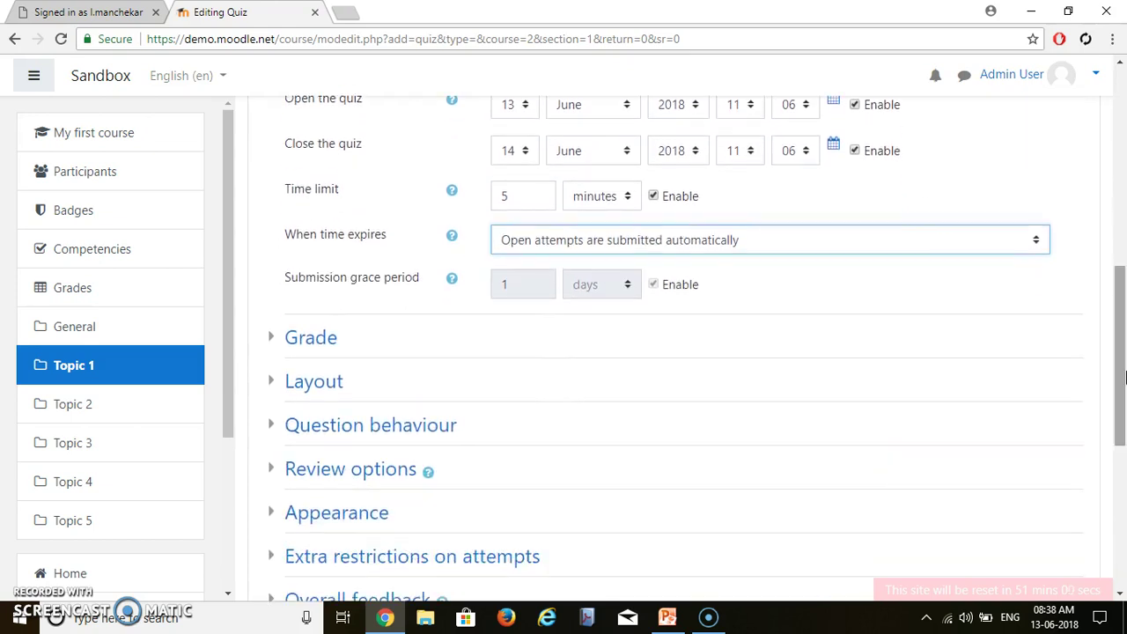
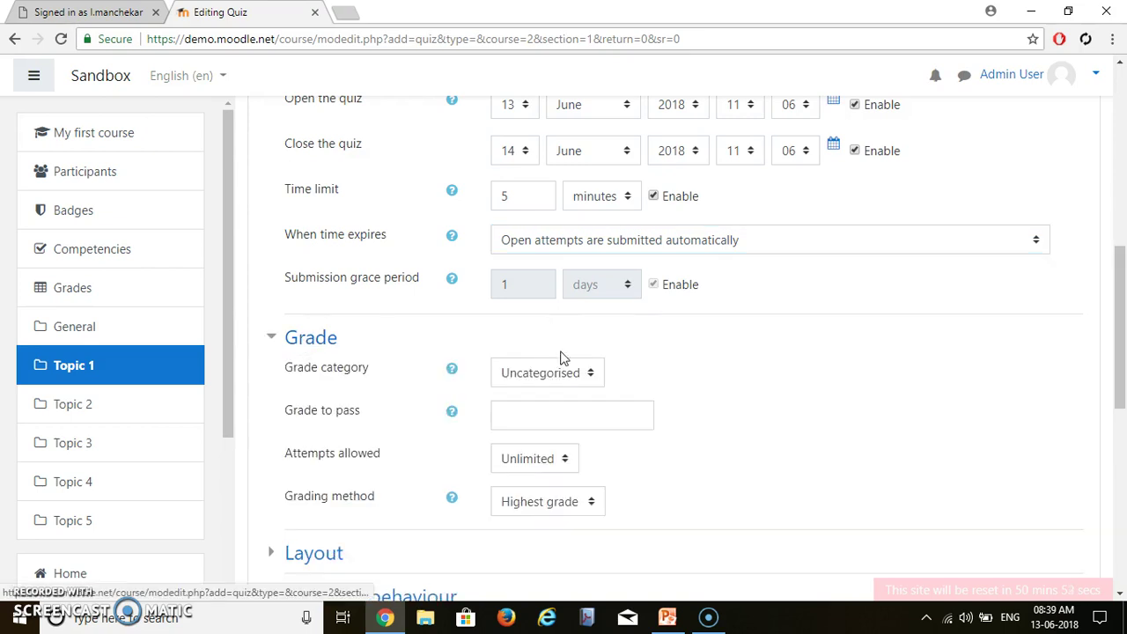
# In the quiz grade settings, set the grade to pass to 7 and the attempts allowed to 1.
pyautogui.click(525, 419)
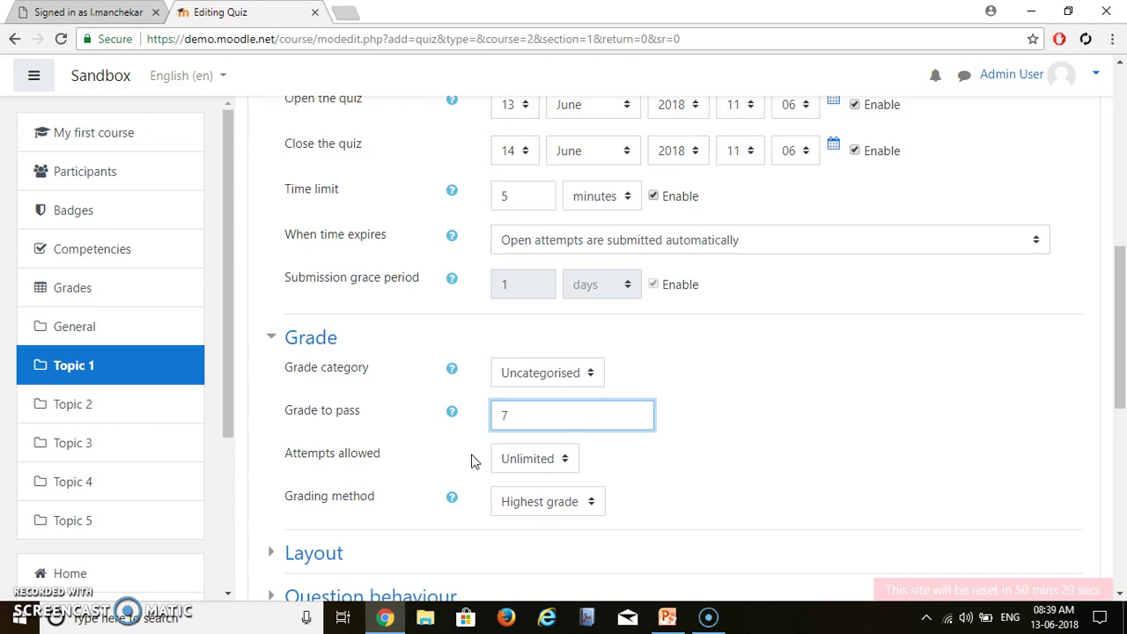
pyautogui.click(556, 459)
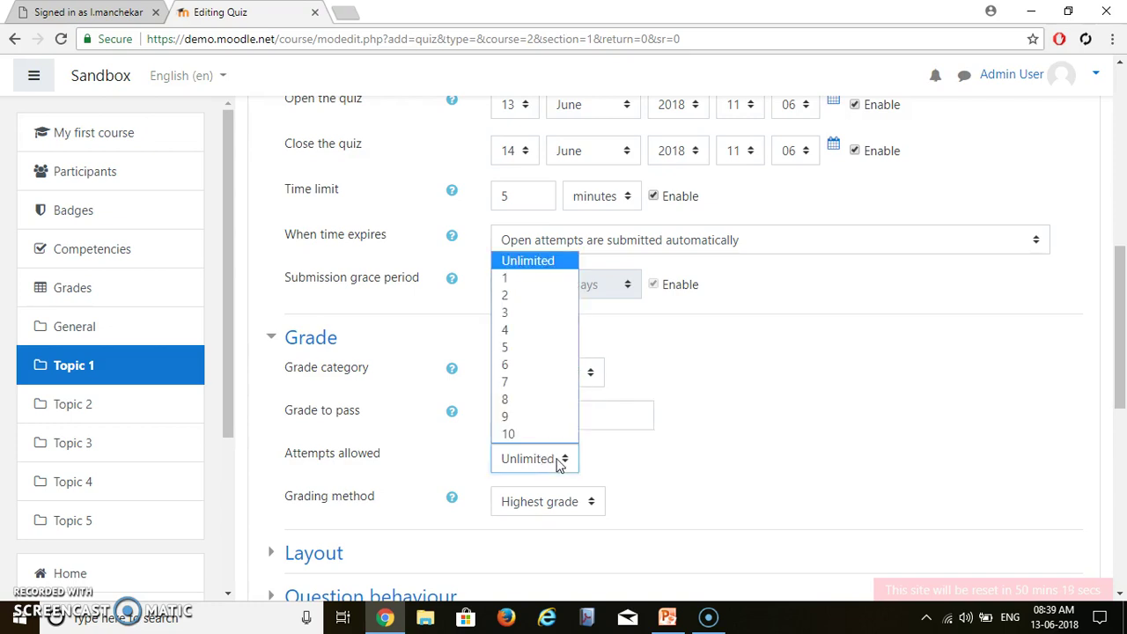
pyautogui.click(533, 280)
# In the quiz layout settings, start a new page every 10 questions.
pyautogui.moveTo(1121, 319); pyautogui.dragTo(1123, 379)
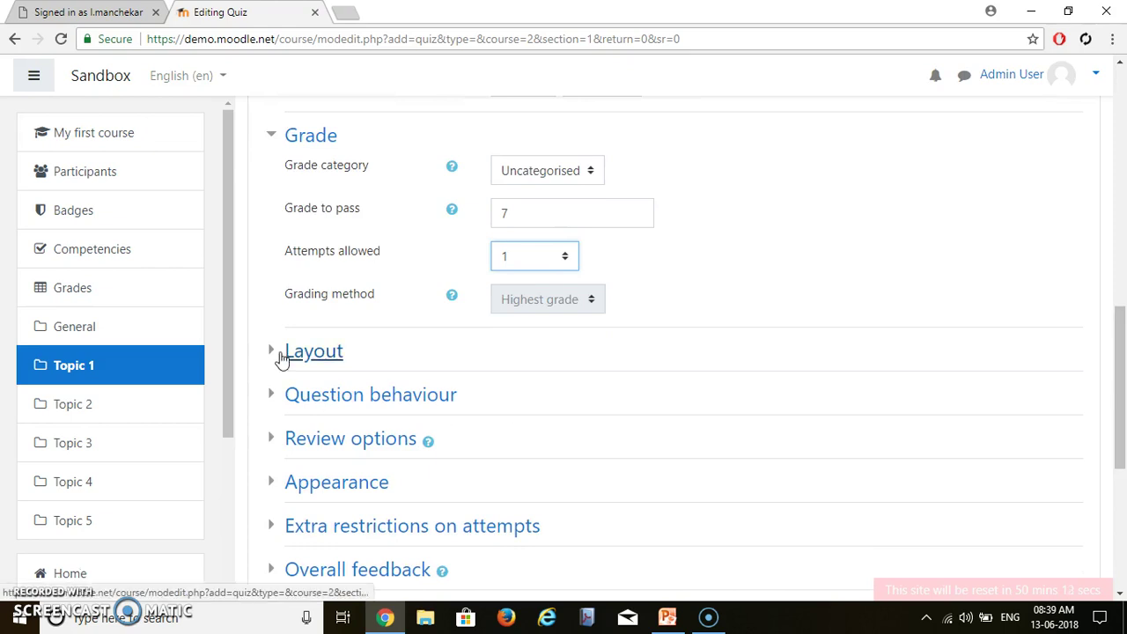
pyautogui.click(281, 356)
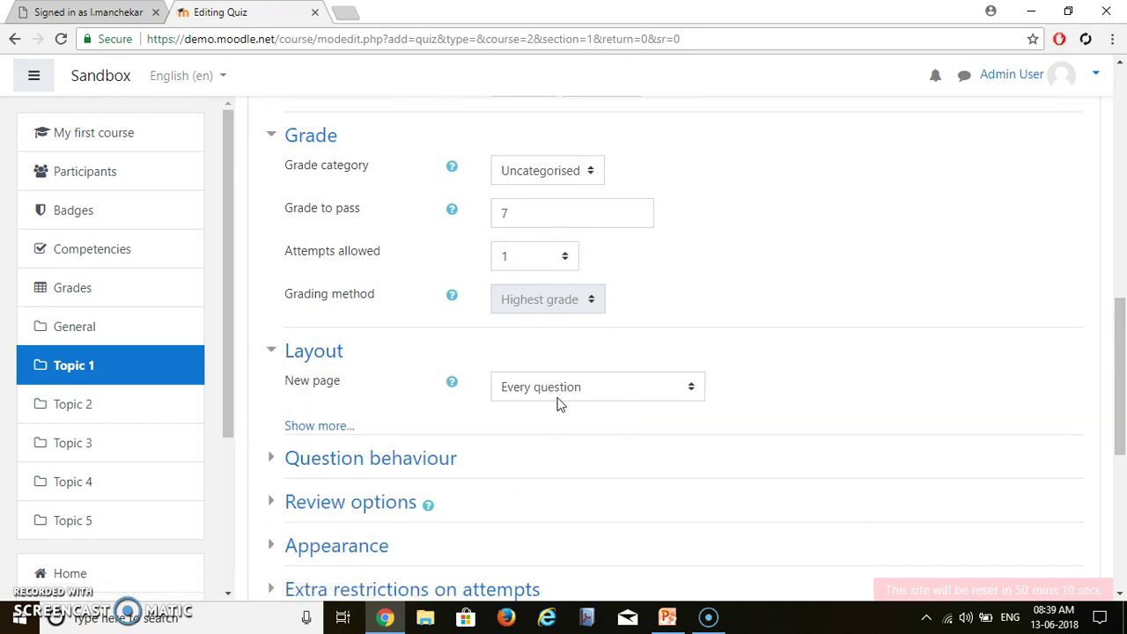
pyautogui.click(585, 397)
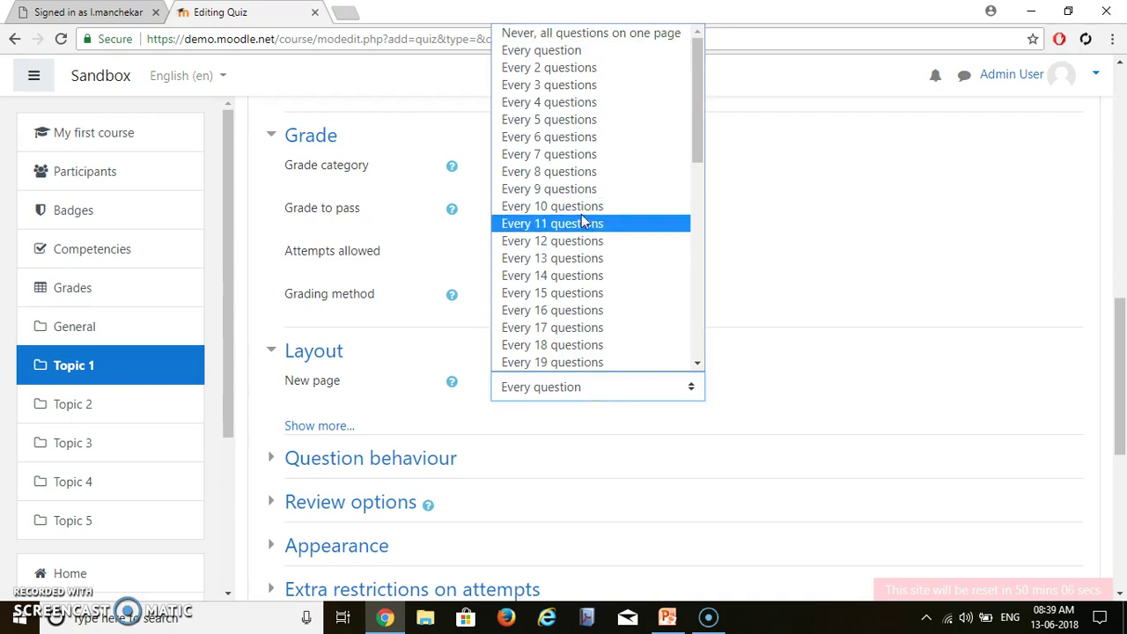
pyautogui.press('Escape')
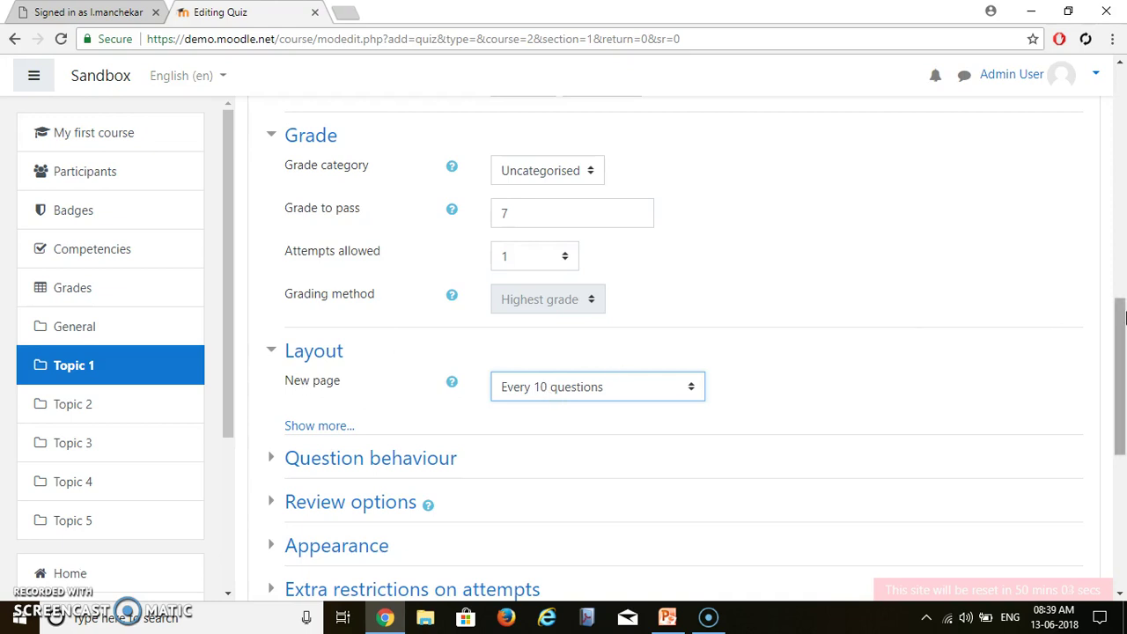
# Expand and examine the quiz's question behaviour settings and review options.
pyautogui.moveTo(1123, 350); pyautogui.dragTo(1124, 418)
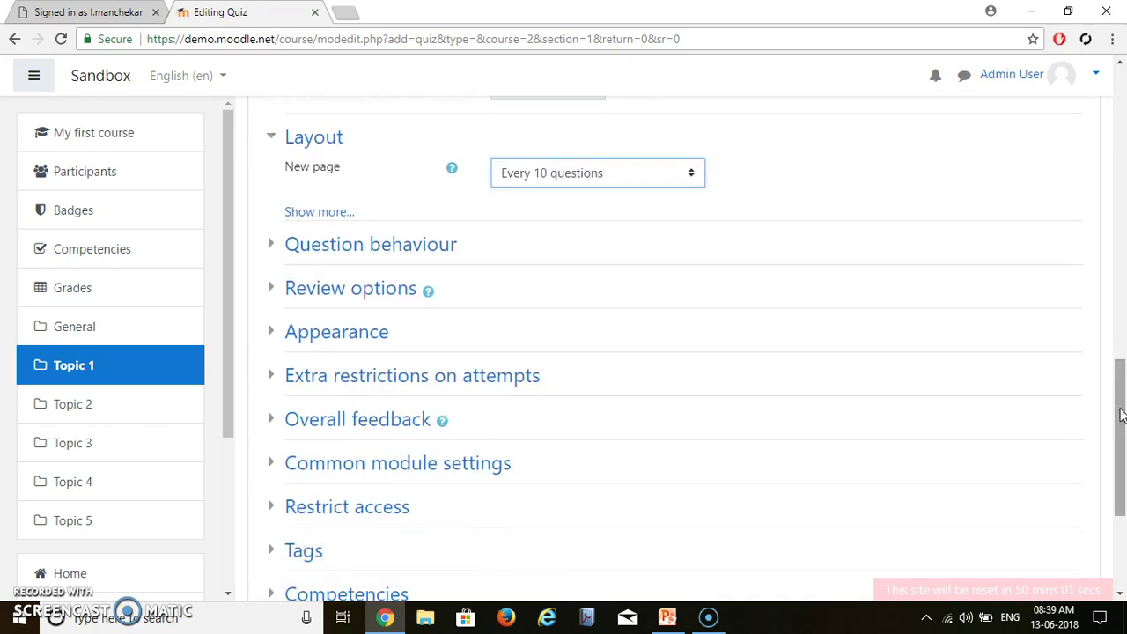
pyautogui.click(368, 255)
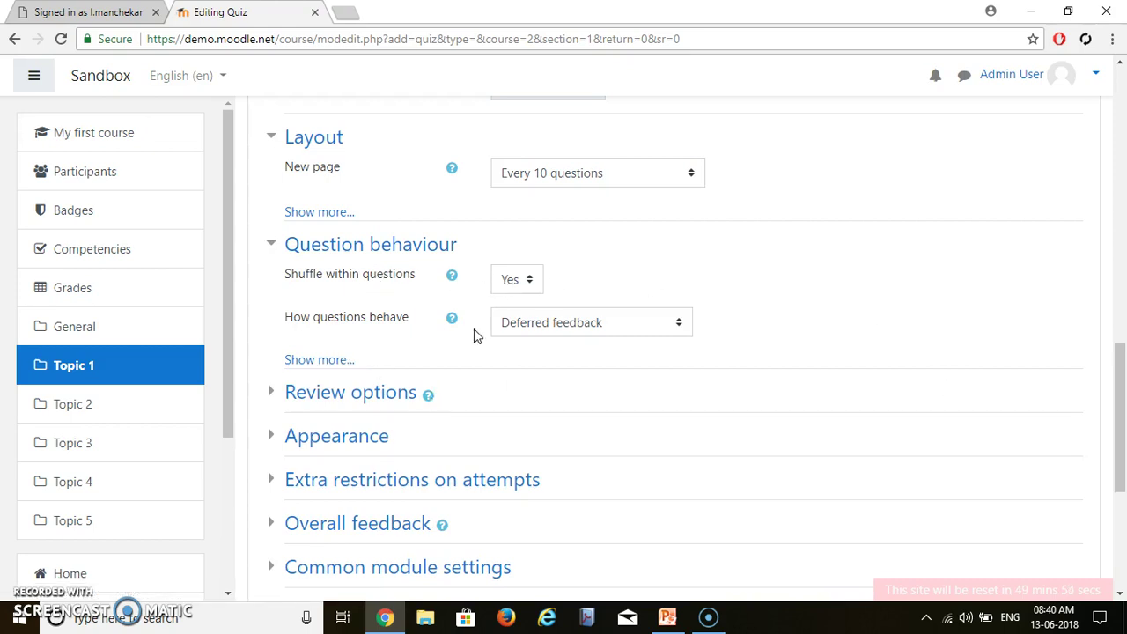
pyautogui.click(337, 398)
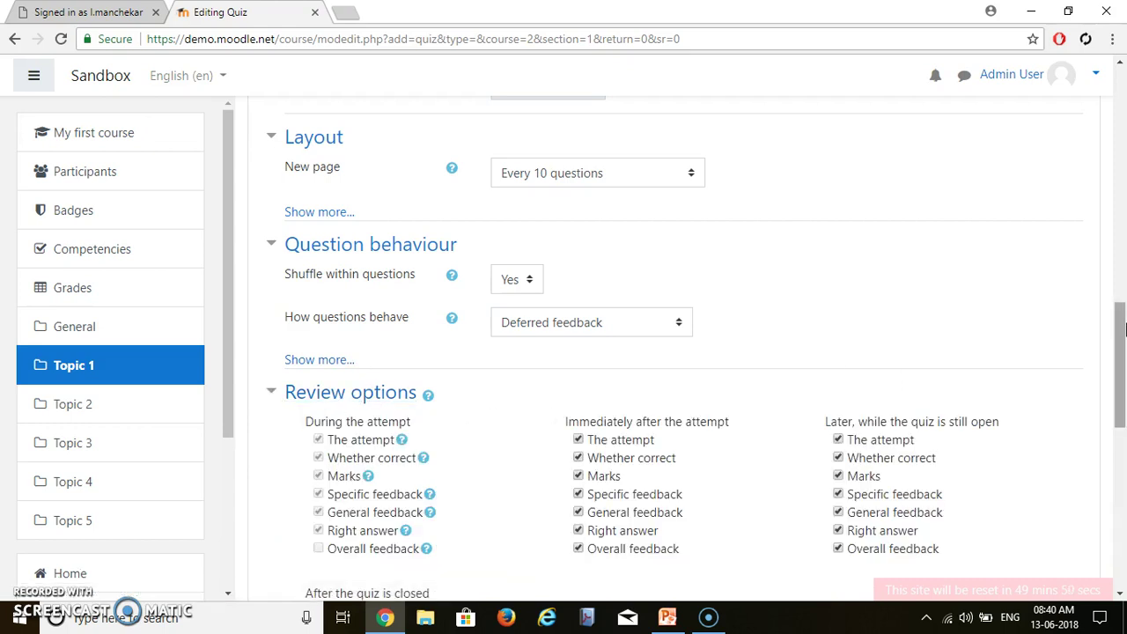
pyautogui.moveTo(1124, 329); pyautogui.dragTo(1124, 374)
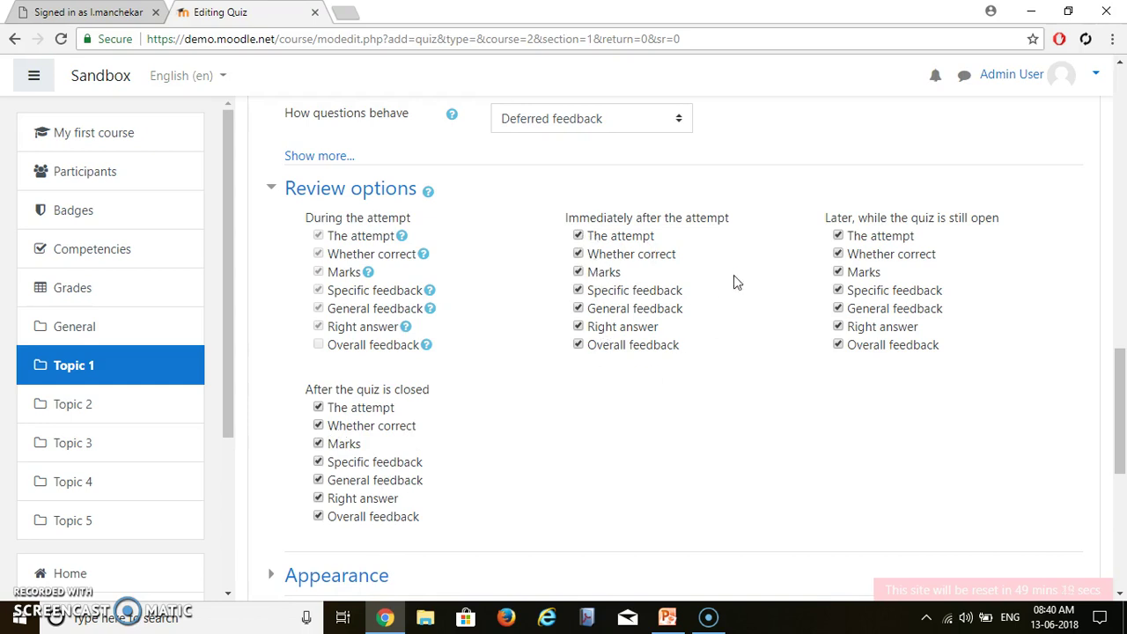
# Expand and examine the appearance, extra attempt restrictions, overall feedback, common module and restrict access settings of the quiz.
pyautogui.moveTo(1122, 385); pyautogui.dragTo(1123, 462)
pyautogui.click(348, 251)
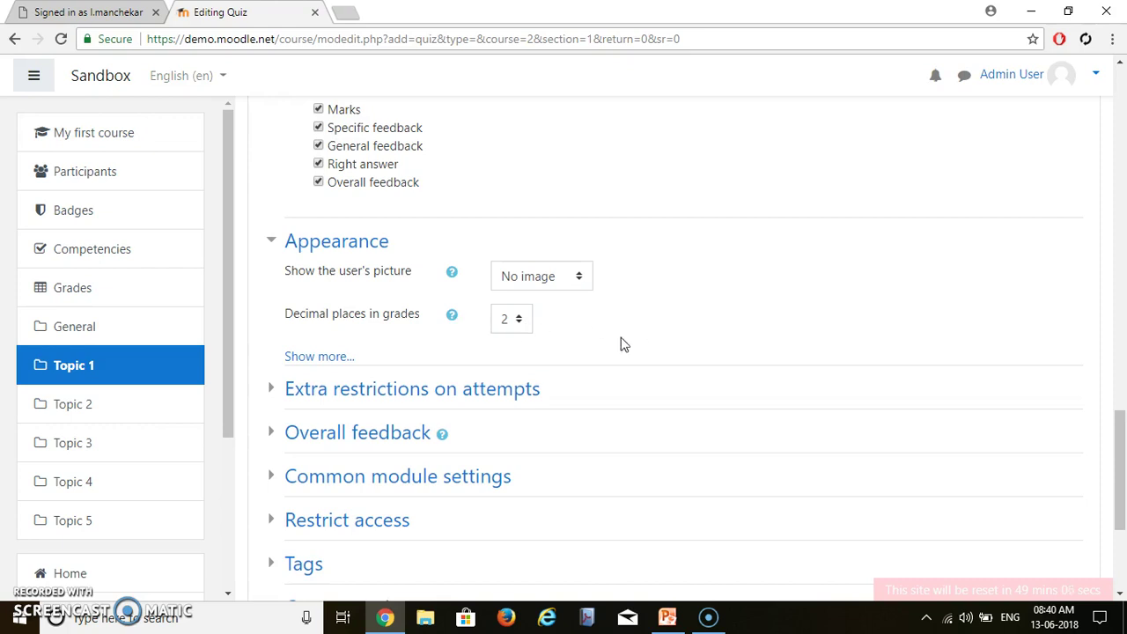
pyautogui.click(474, 386)
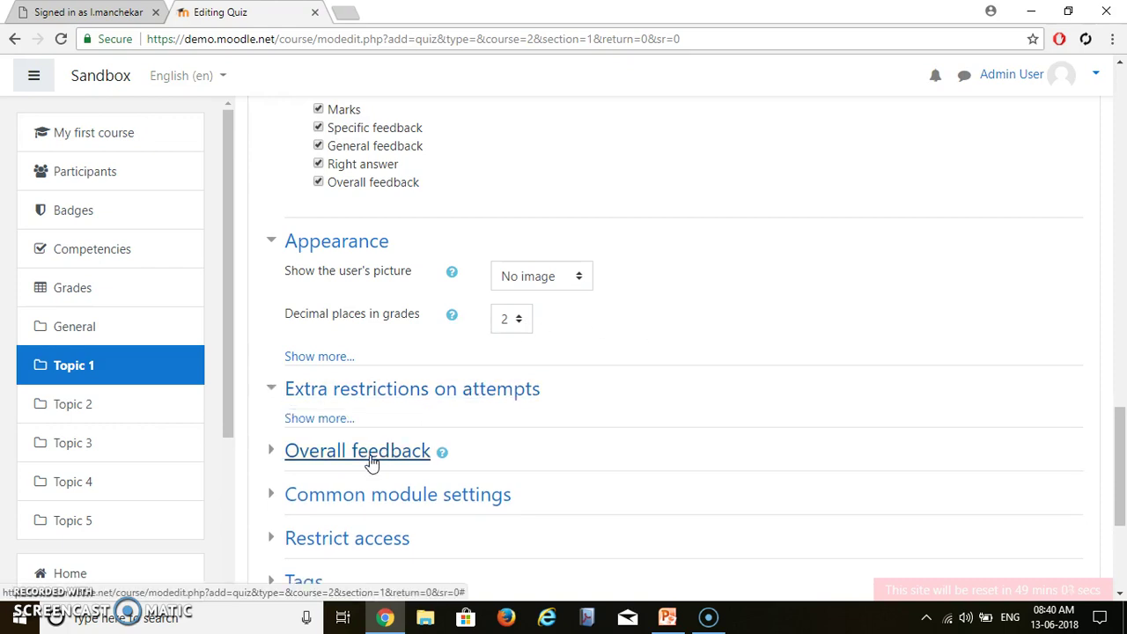
pyautogui.click(372, 463)
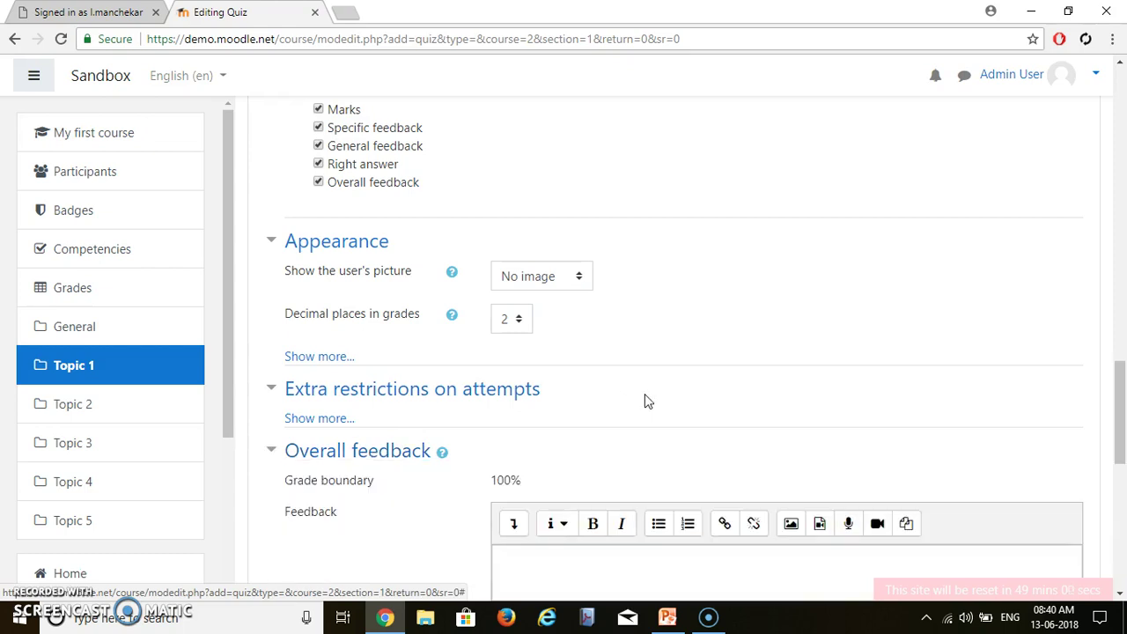
pyautogui.moveTo(1121, 405); pyautogui.dragTo(1121, 474)
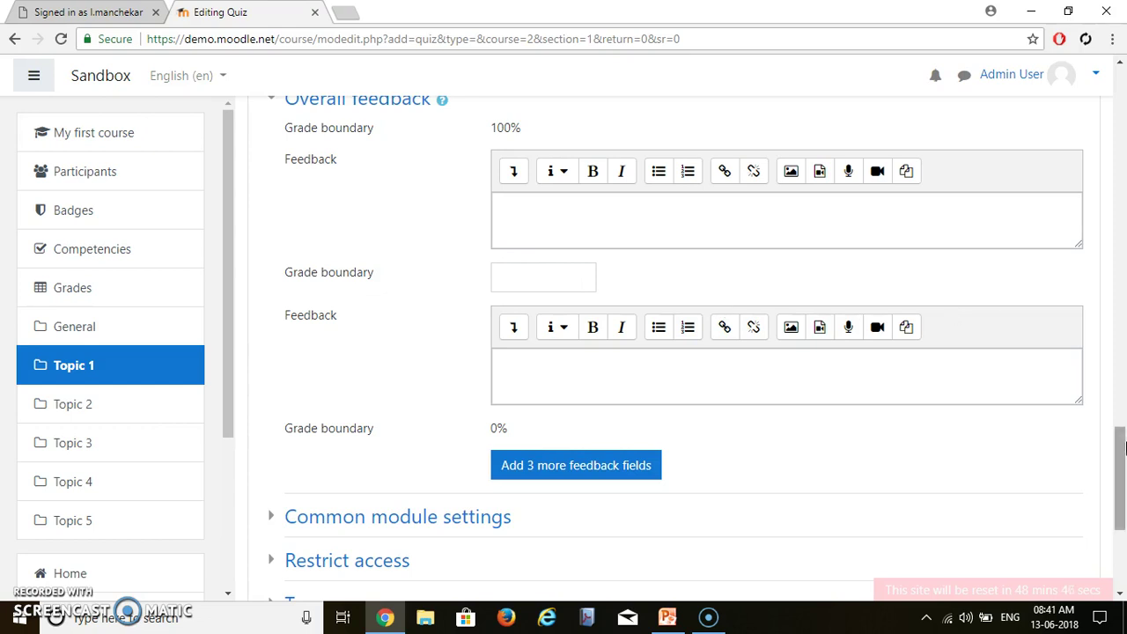
pyautogui.moveTo(1122, 495); pyautogui.dragTo(1122, 529)
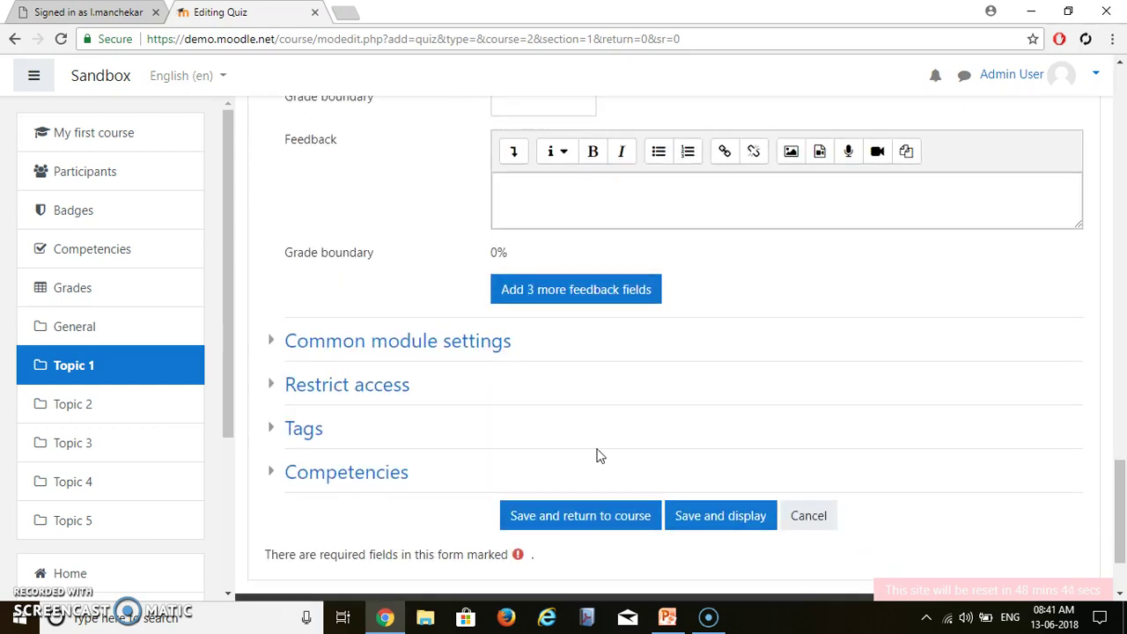
pyautogui.click(433, 342)
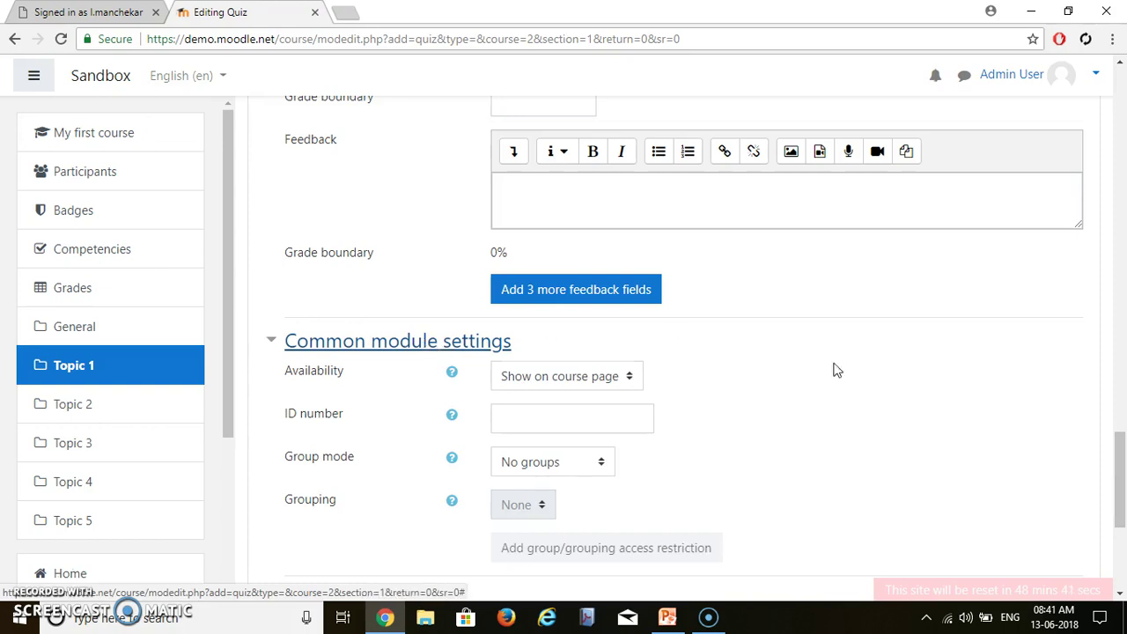
pyautogui.scroll(-4, 548, 448)
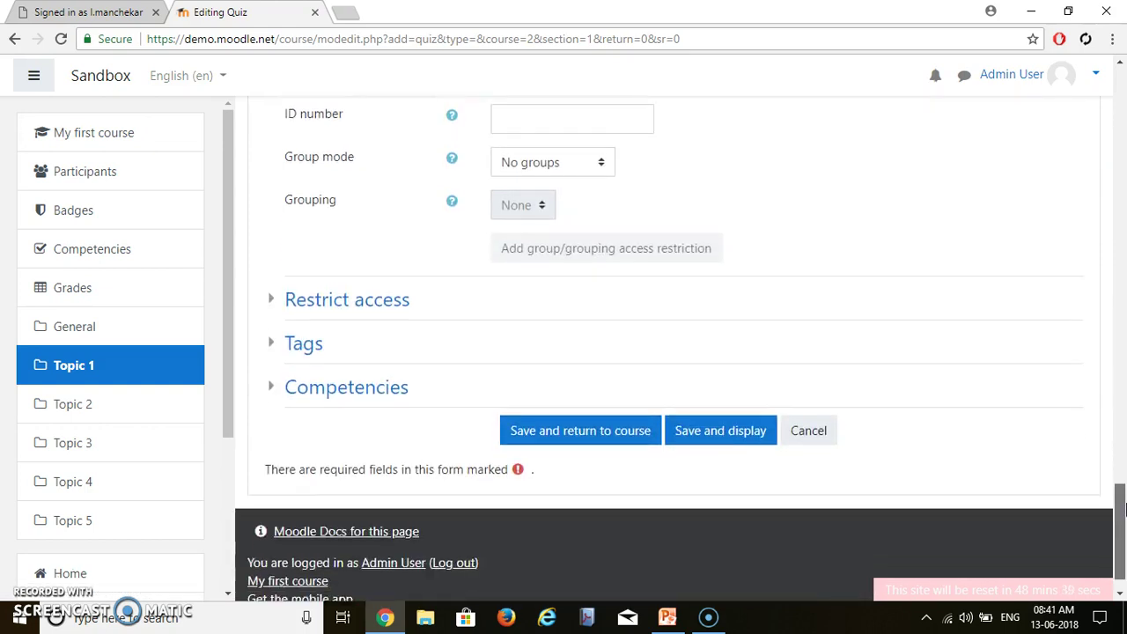
pyautogui.click(341, 284)
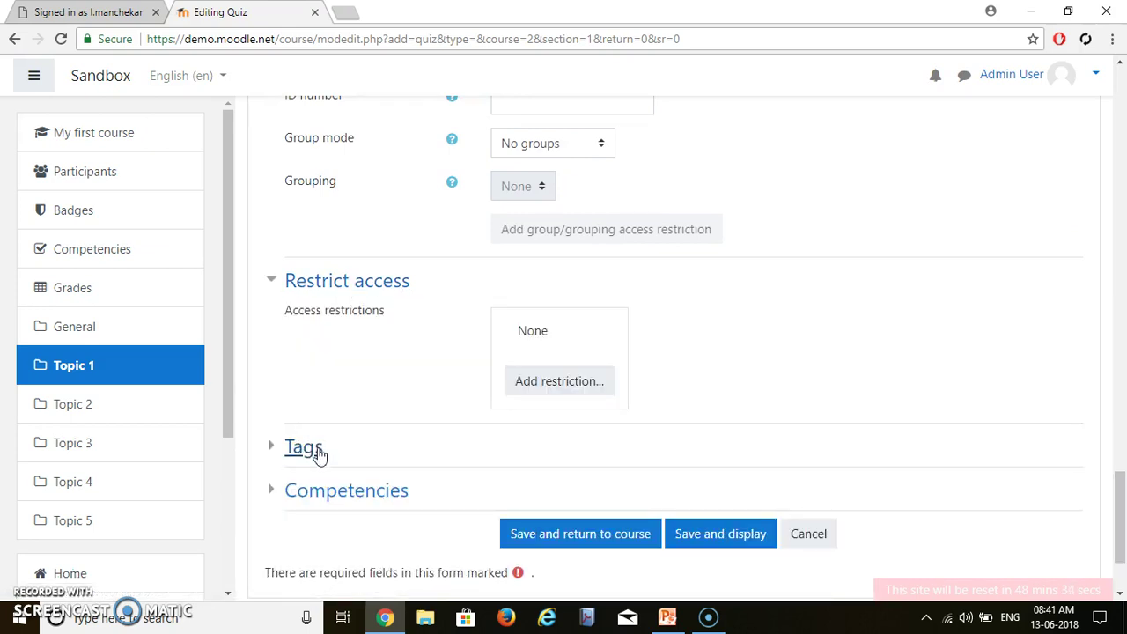
# Save the quiz, return to the course page and check its entry under Topic 1.
pyautogui.click(614, 544)
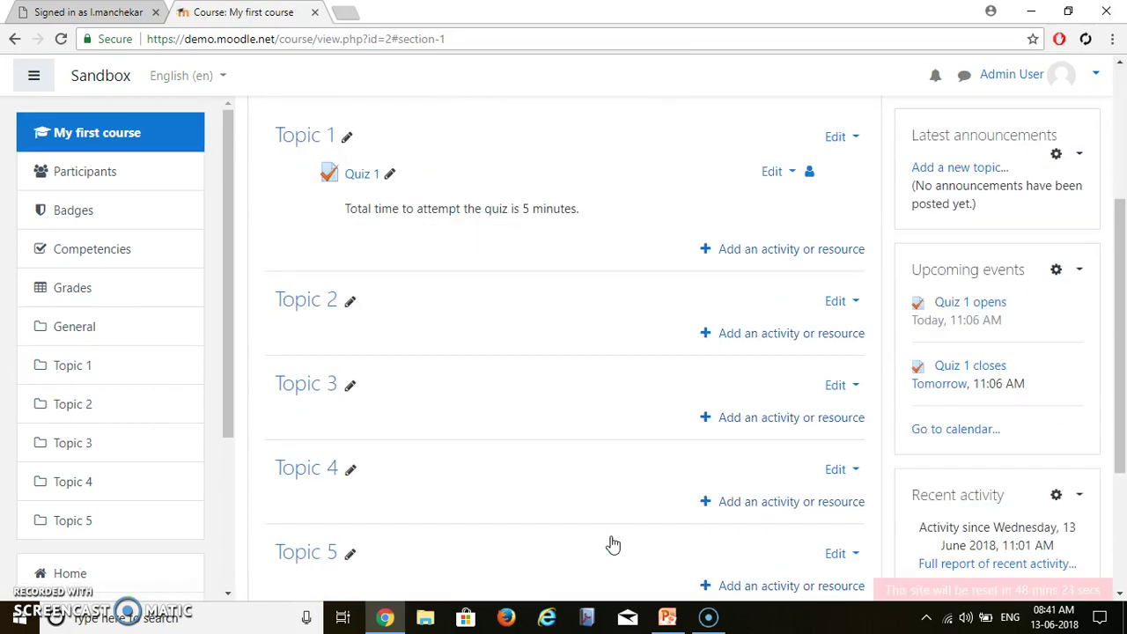
pyautogui.scroll(2, 792, 299)
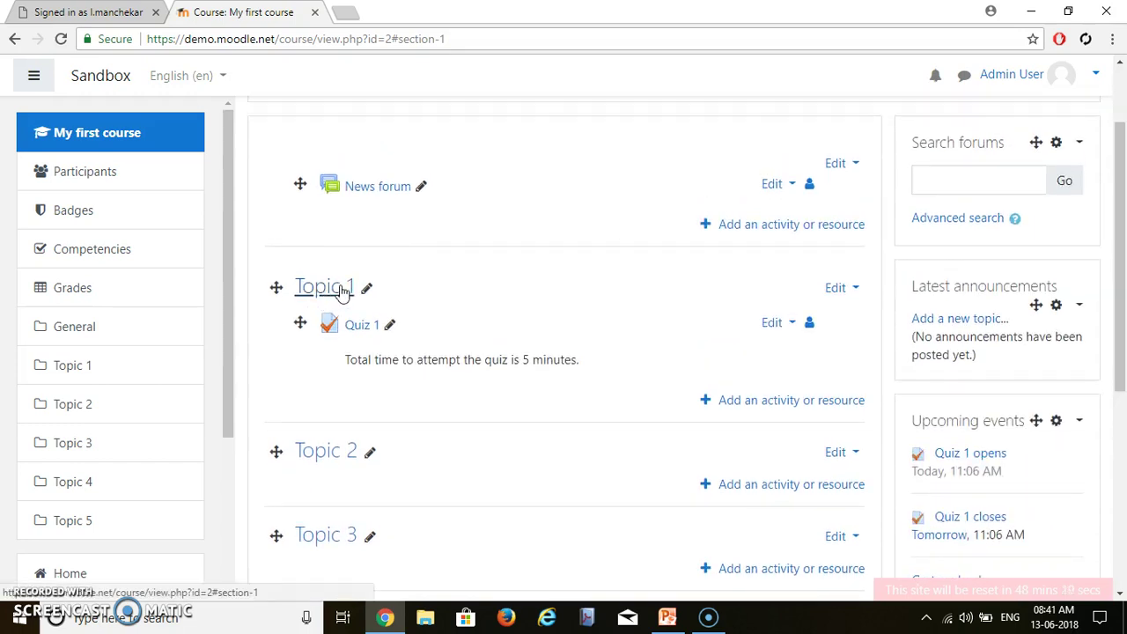
pyautogui.scroll(2, 436, 211)
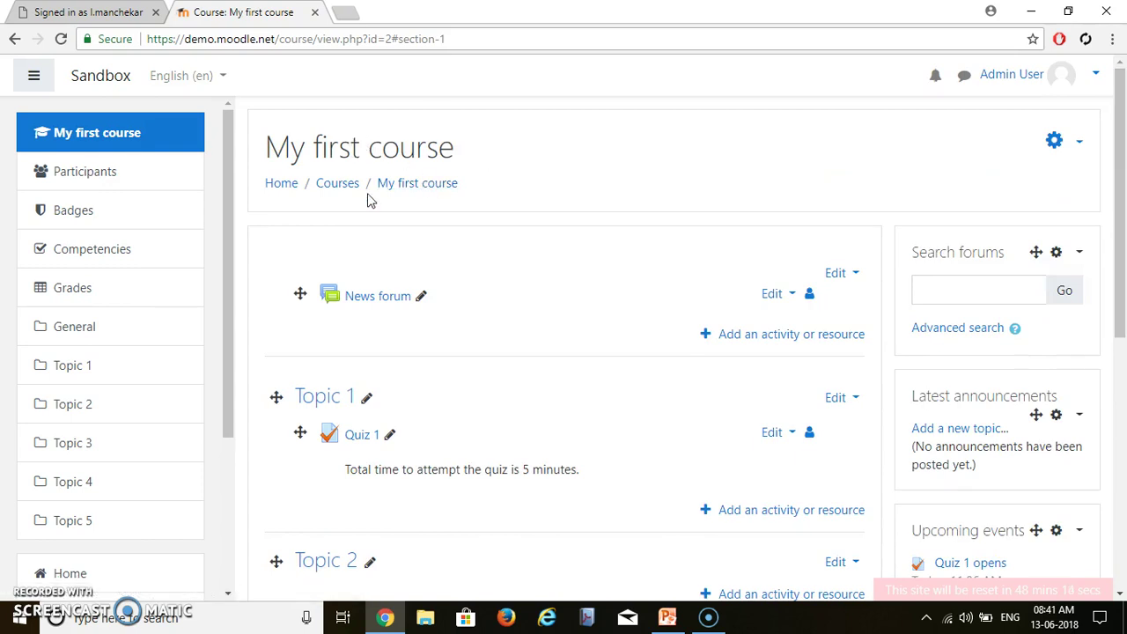
# Open Quiz 1 from Topic 1, look over its summary and start editing the quiz's questions.
pyautogui.click(361, 436)
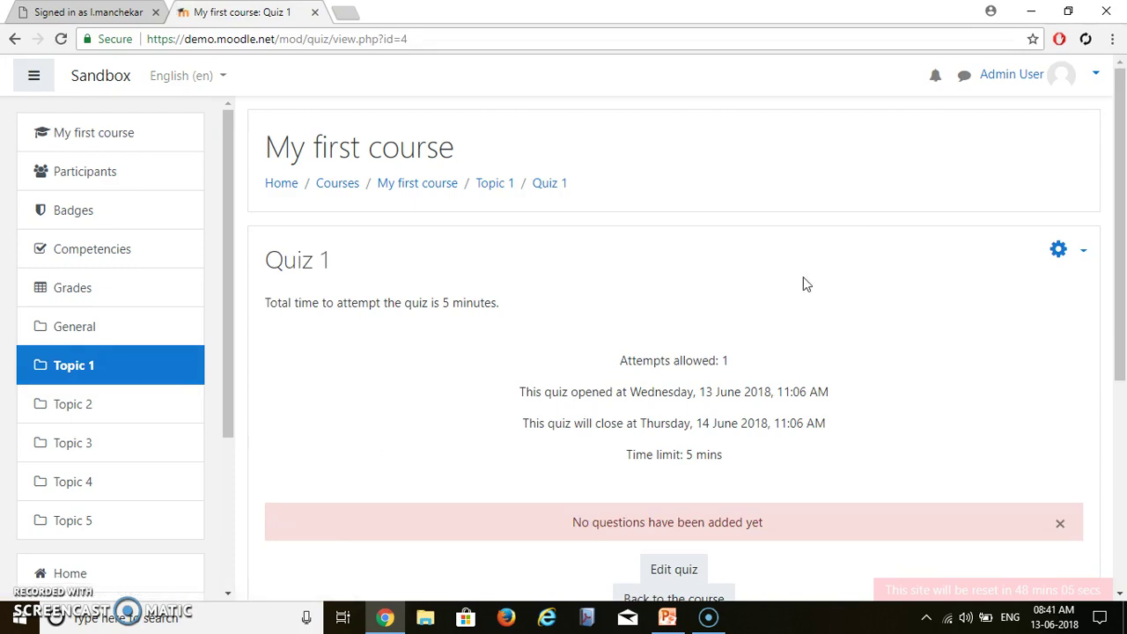
pyautogui.scroll(-1, 1125, 220)
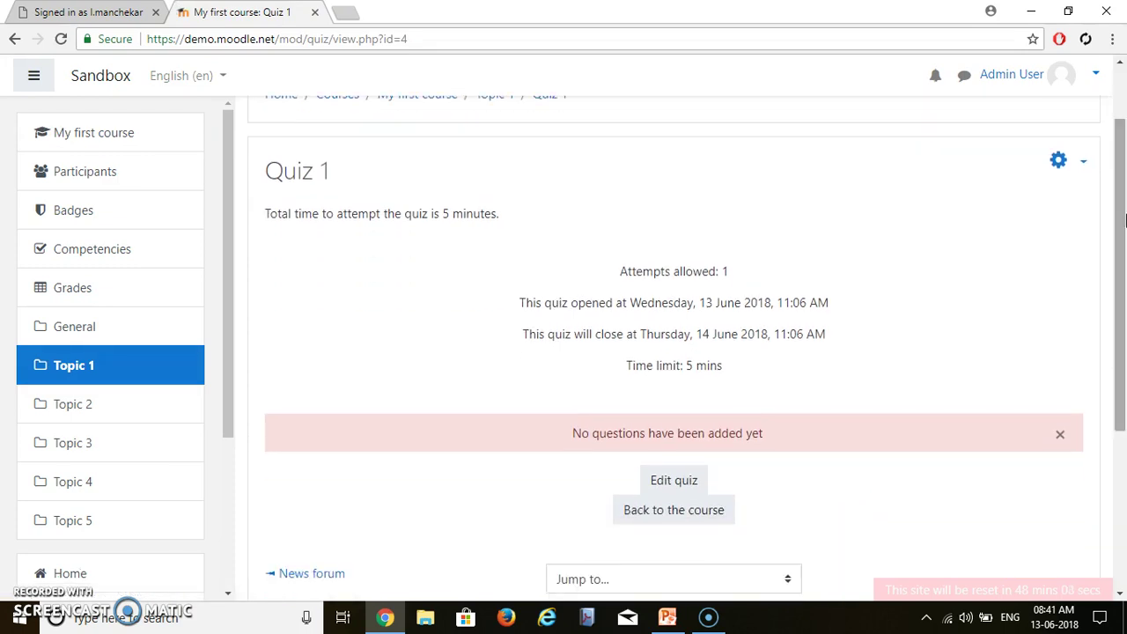
pyautogui.scroll(-1, 1125, 220)
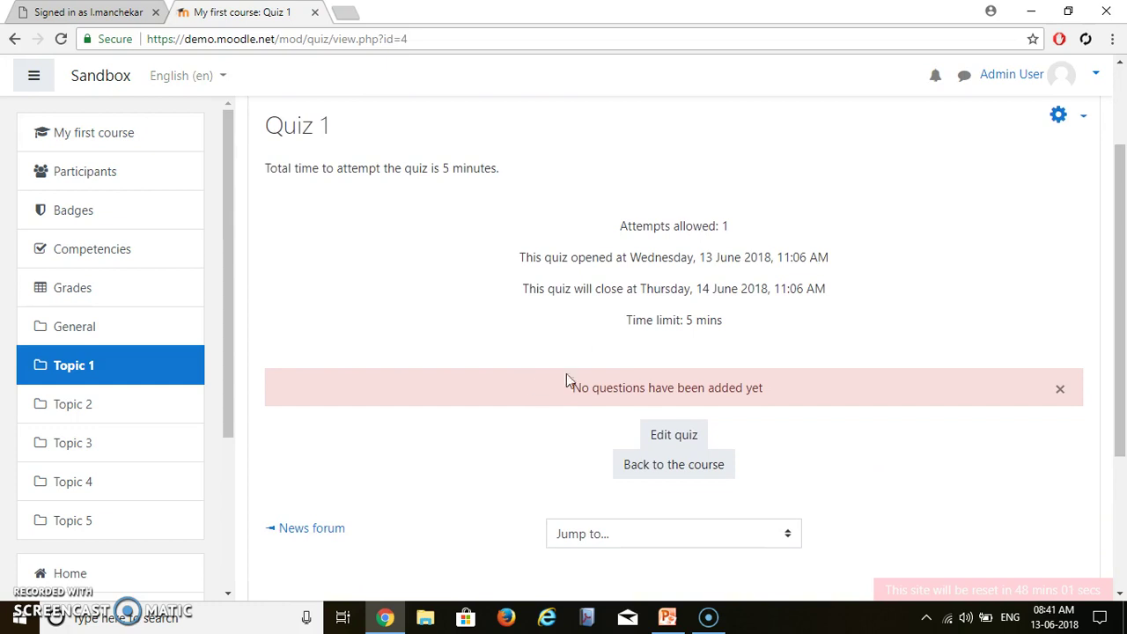
pyautogui.click(673, 435)
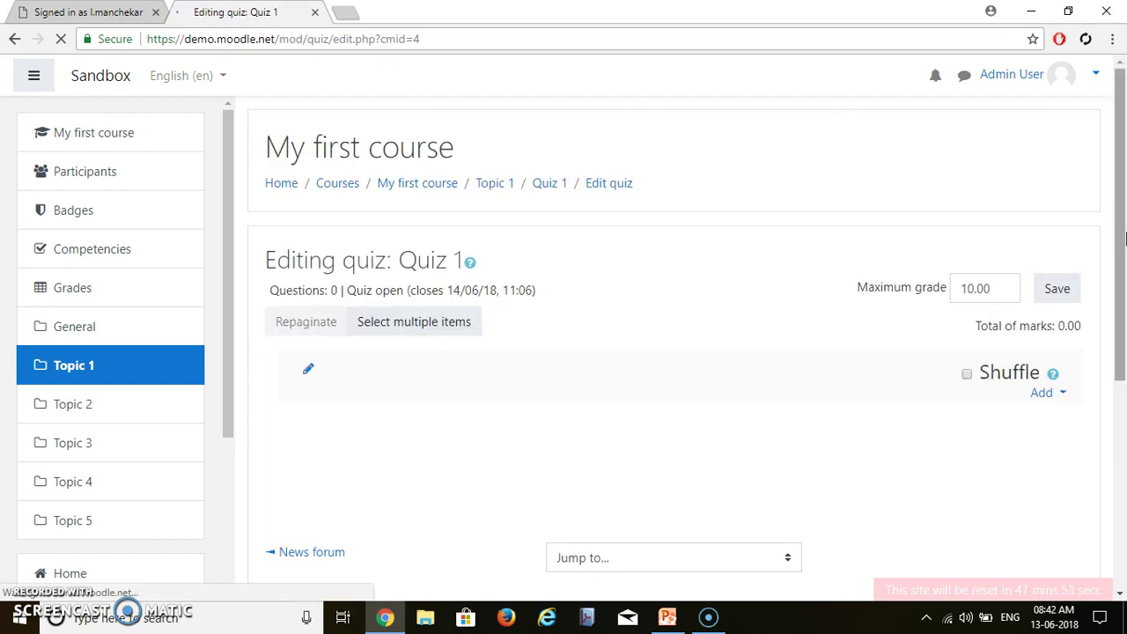
# Add a new question of the Multiple choice type to Quiz 1.
pyautogui.scroll(-1, 1125, 249)
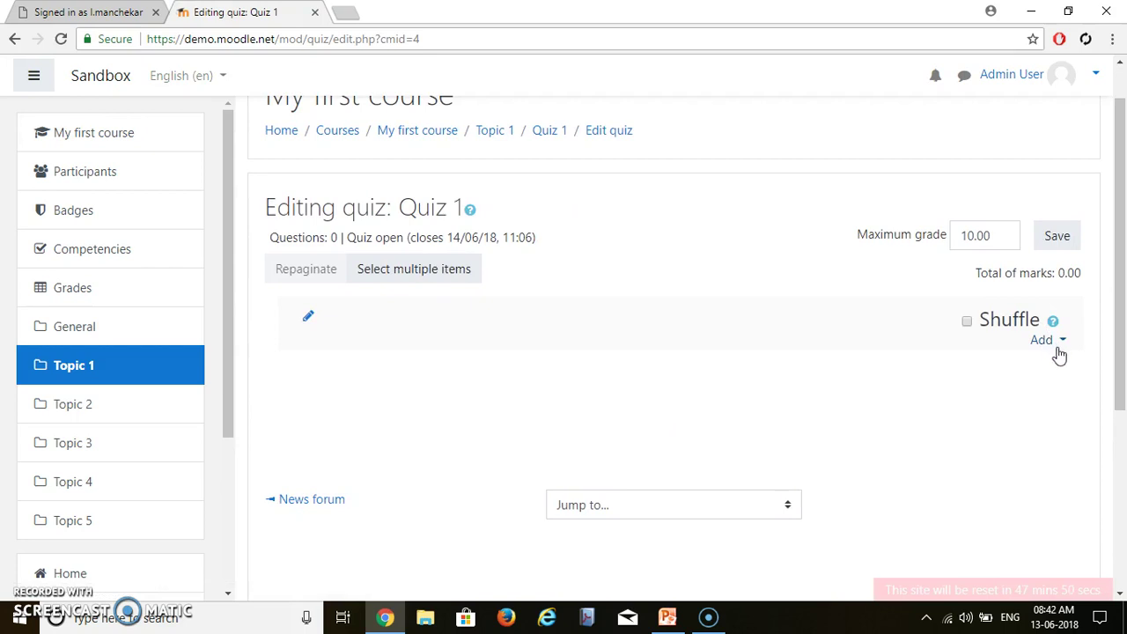
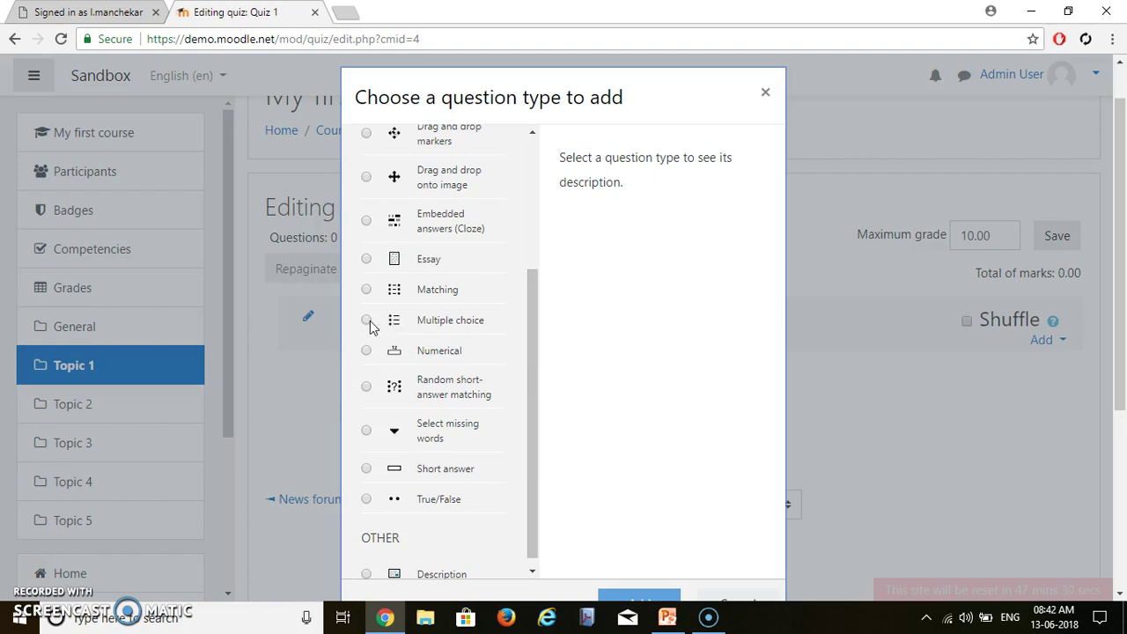
pyautogui.click(367, 320)
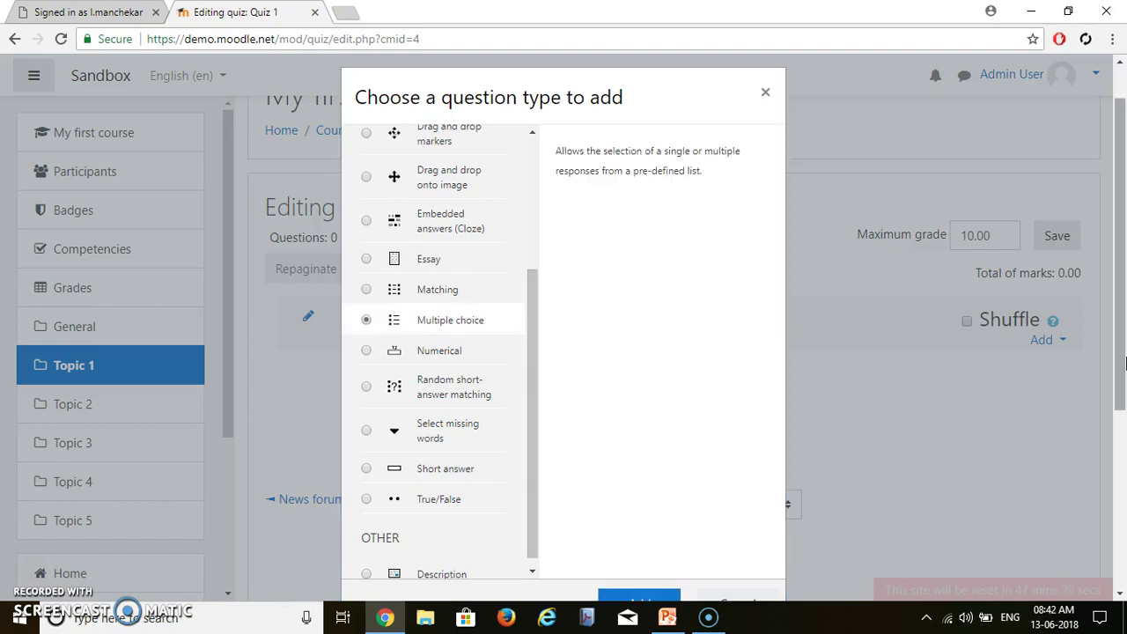
pyautogui.scroll(-2, 1125, 342)
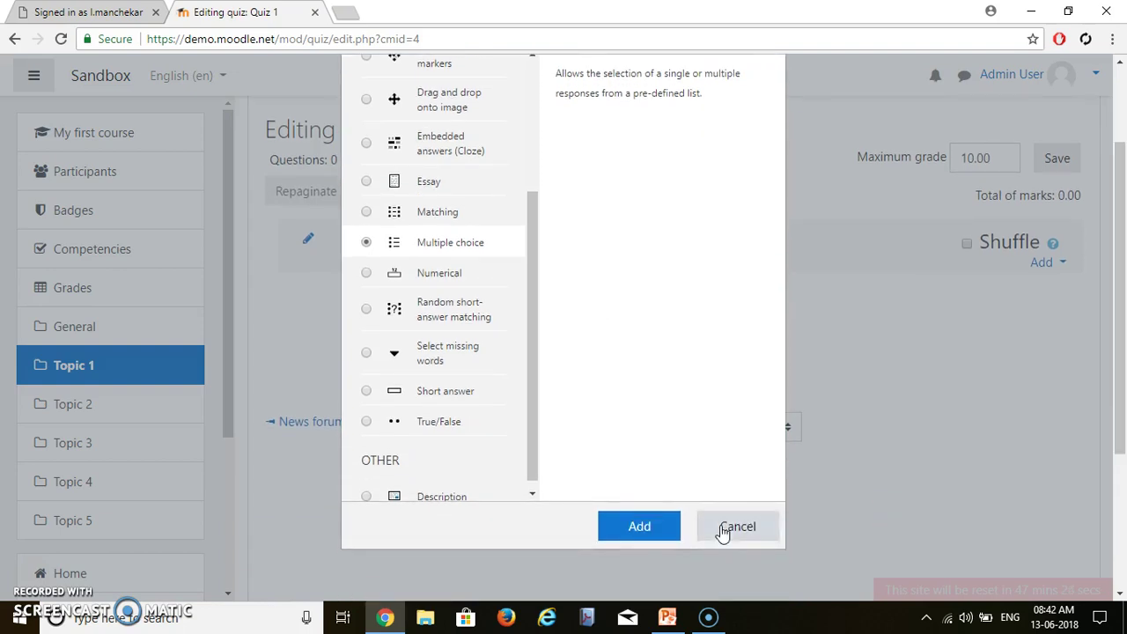
pyautogui.click(649, 526)
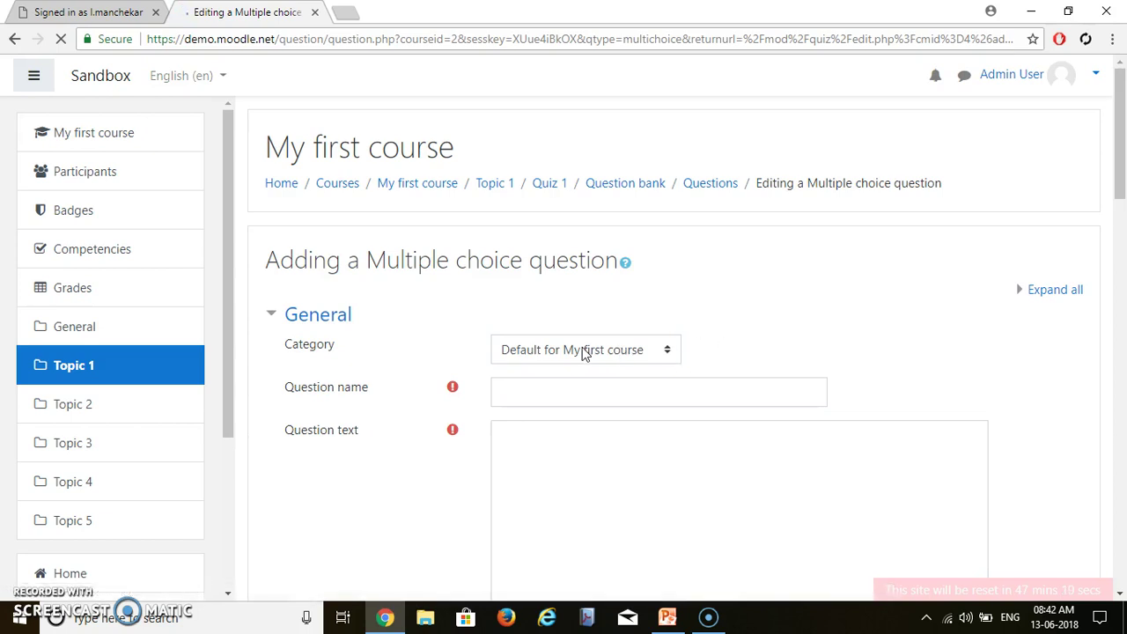
# Set the category of the new multiple choice question to "Default for Quiz 1".
pyautogui.click(629, 352)
pyautogui.click(629, 352)
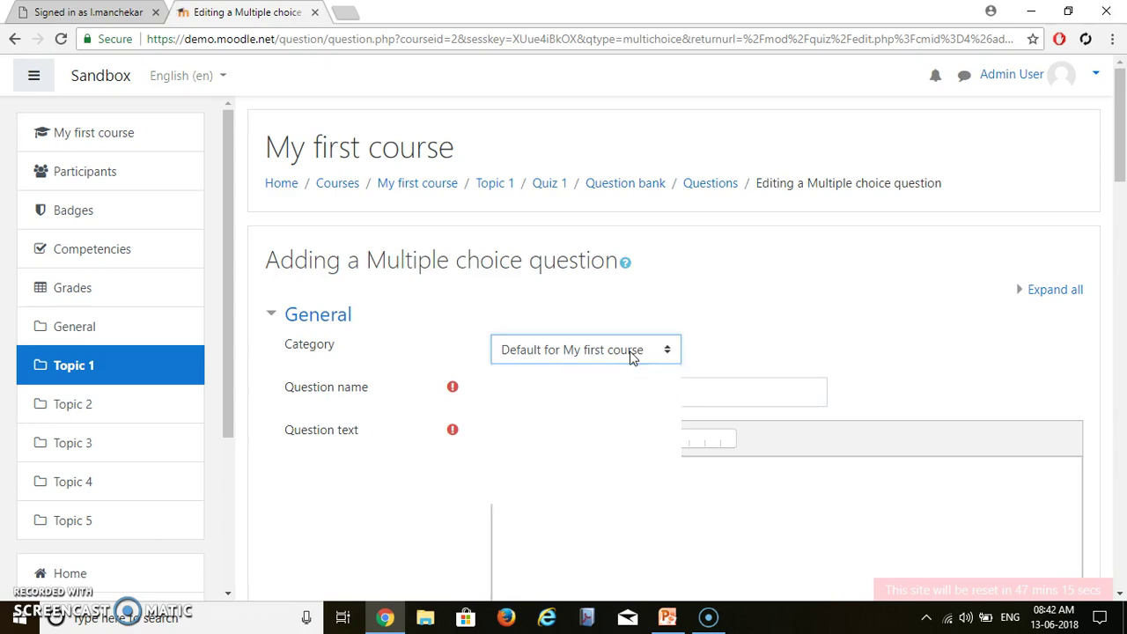
pyautogui.click(631, 352)
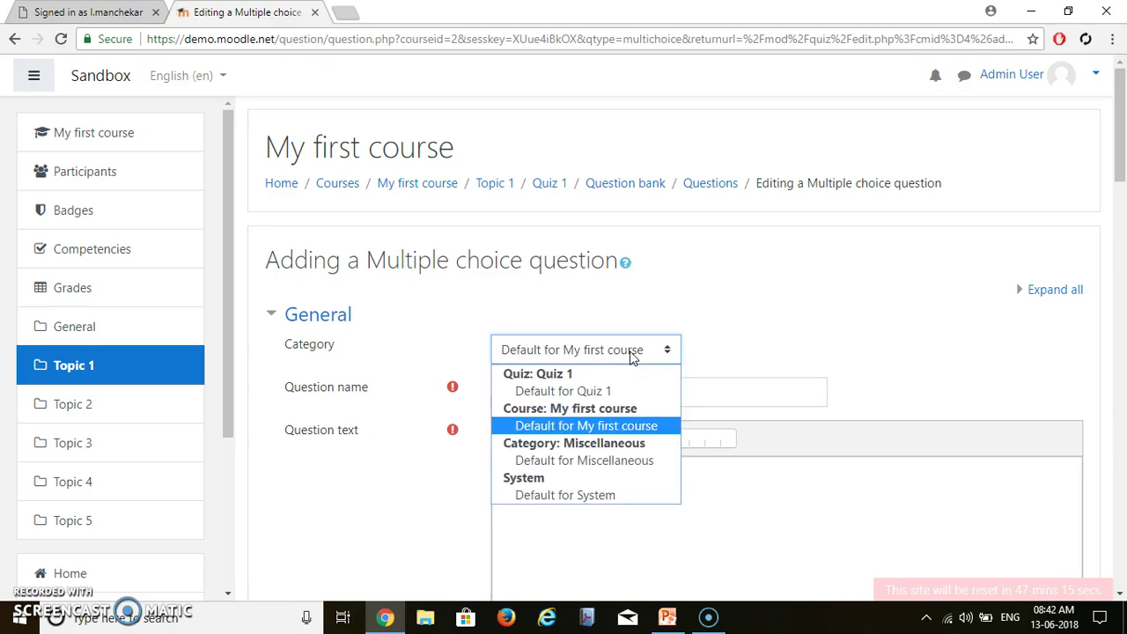
pyautogui.click(585, 396)
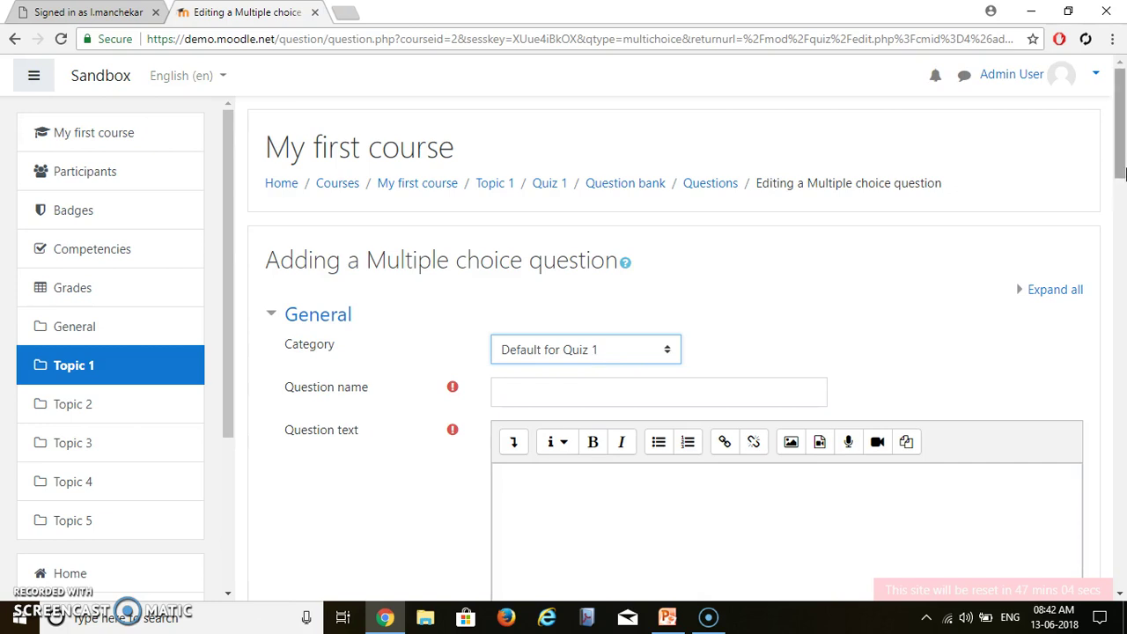
pyautogui.scroll(-3, 736, 209)
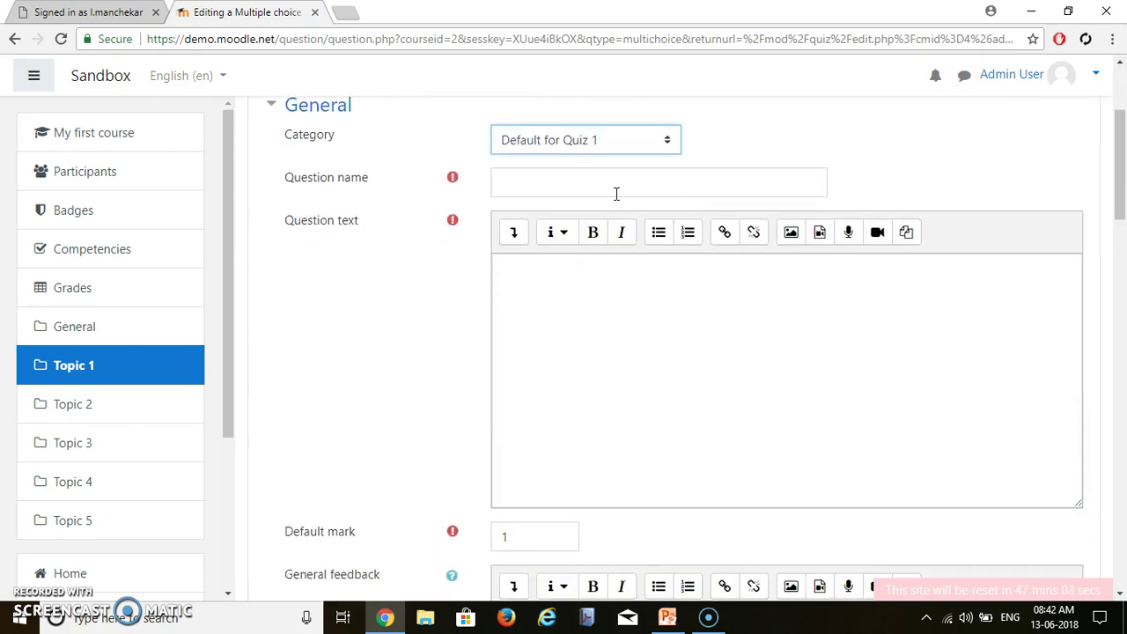
# Enter "What is 2 + 2 ?" as both the question name and the question text.
pyautogui.click(590, 190)
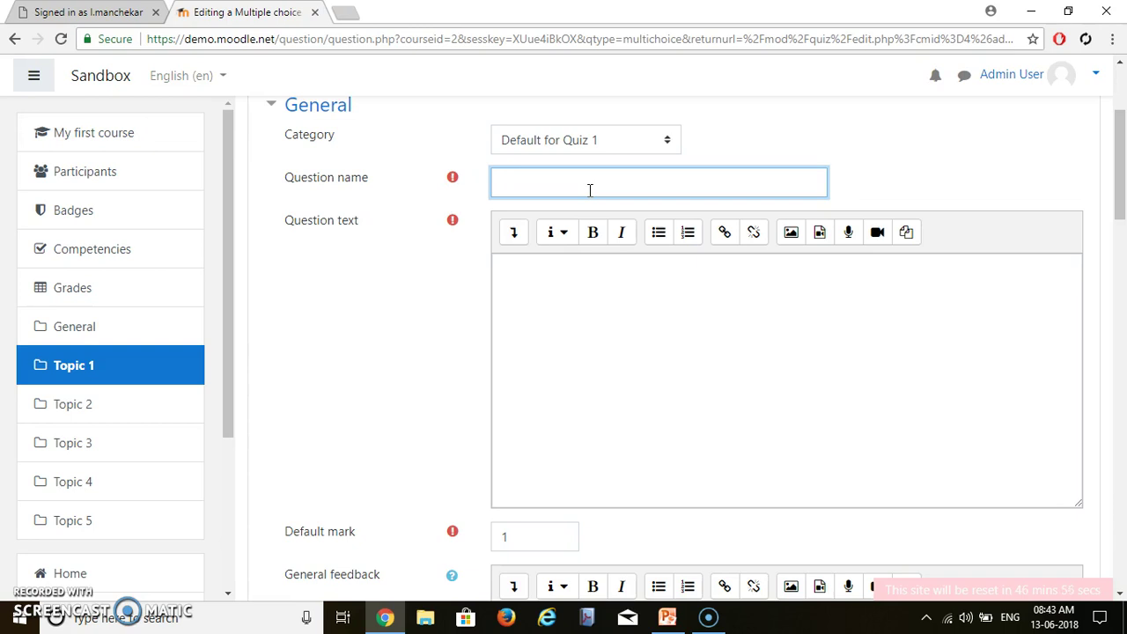
pyautogui.write('What ils')
pyautogui.tripleClick(541, 182)
pyautogui.click(484, 182)
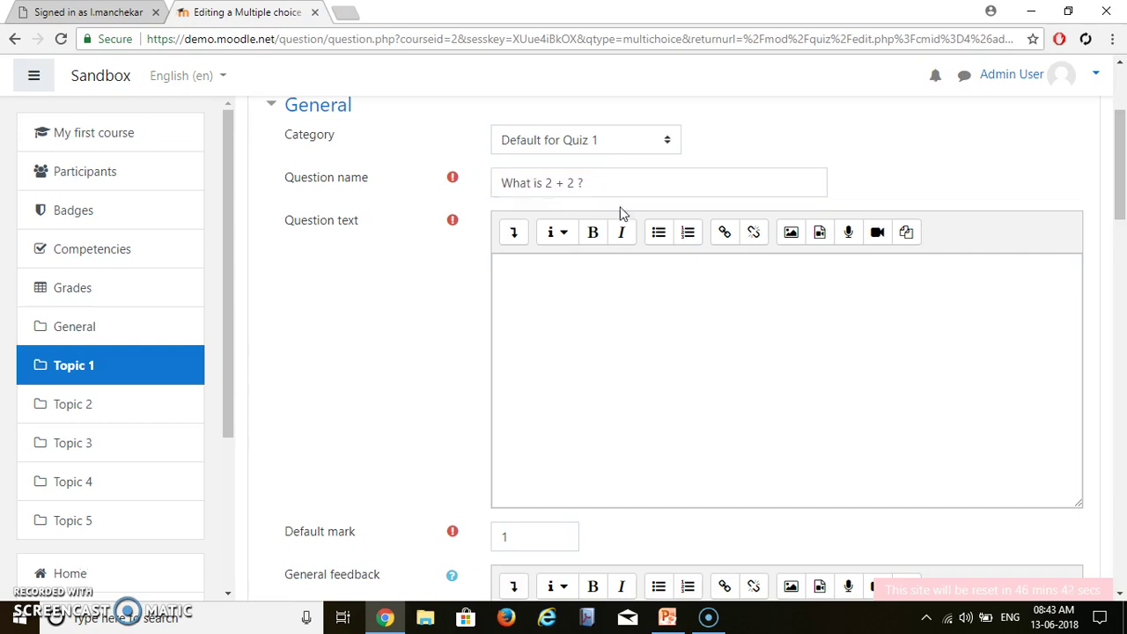
pyautogui.click(544, 277)
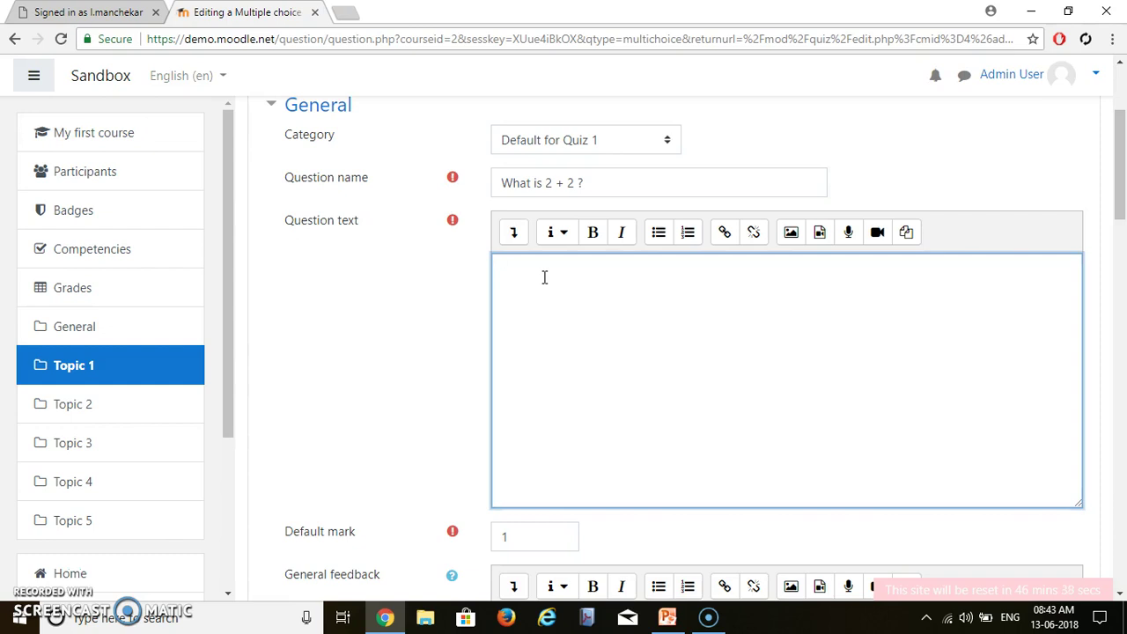
pyautogui.write('What is 2 + 2 ?')
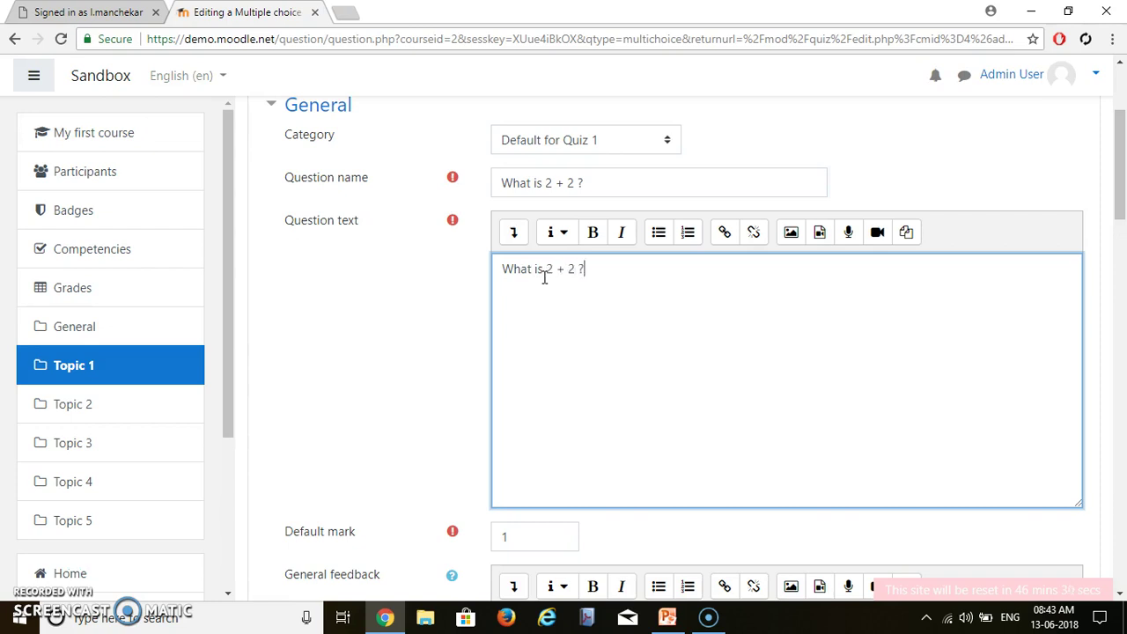
# Enter 5 as Choice 1 and 4 as Choice 2, giving Choice 2 a grade of 100%.
pyautogui.scroll(-2, 1124, 211)
pyautogui.scroll(1, 1124, 185)
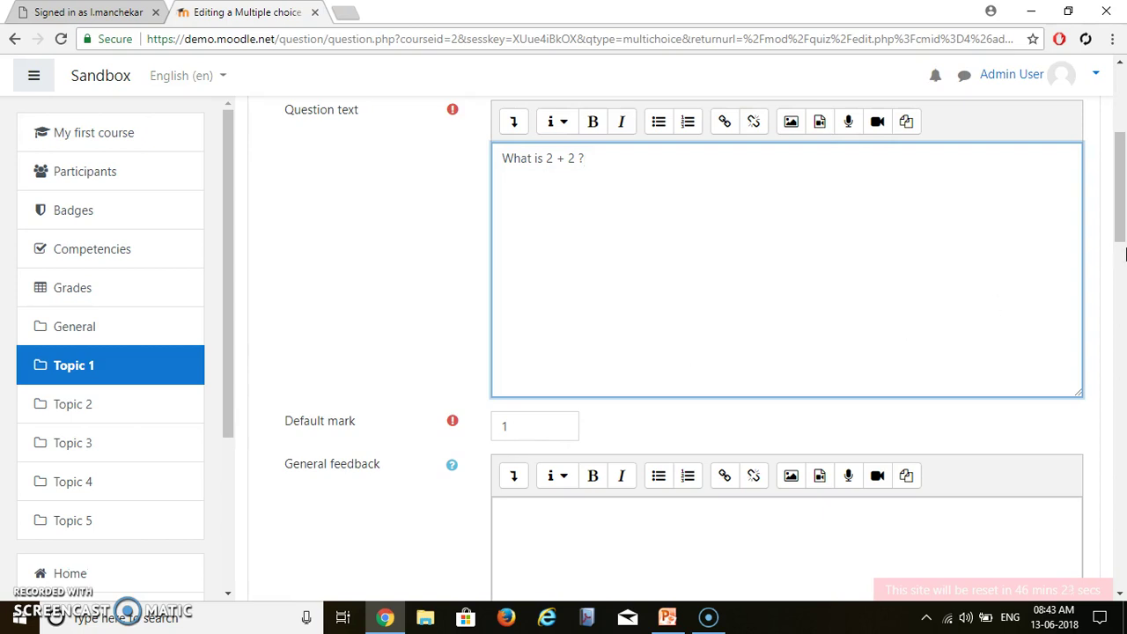
pyautogui.moveTo(1126, 255); pyautogui.dragTo(1121, 326)
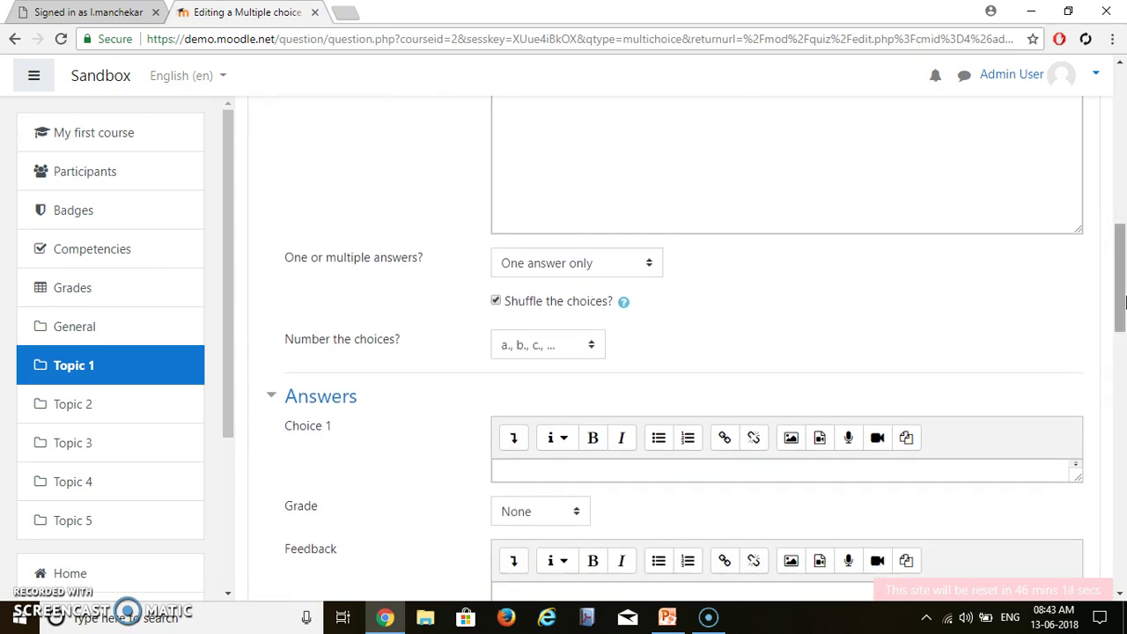
pyautogui.moveTo(1125, 301); pyautogui.dragTo(1125, 336)
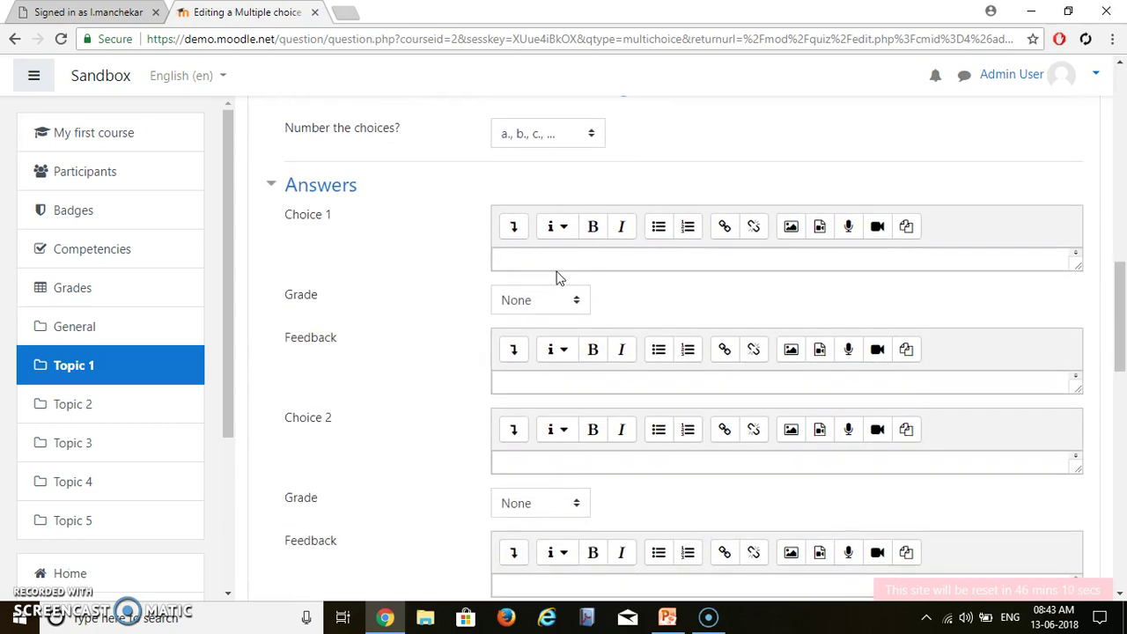
pyautogui.click(499, 263)
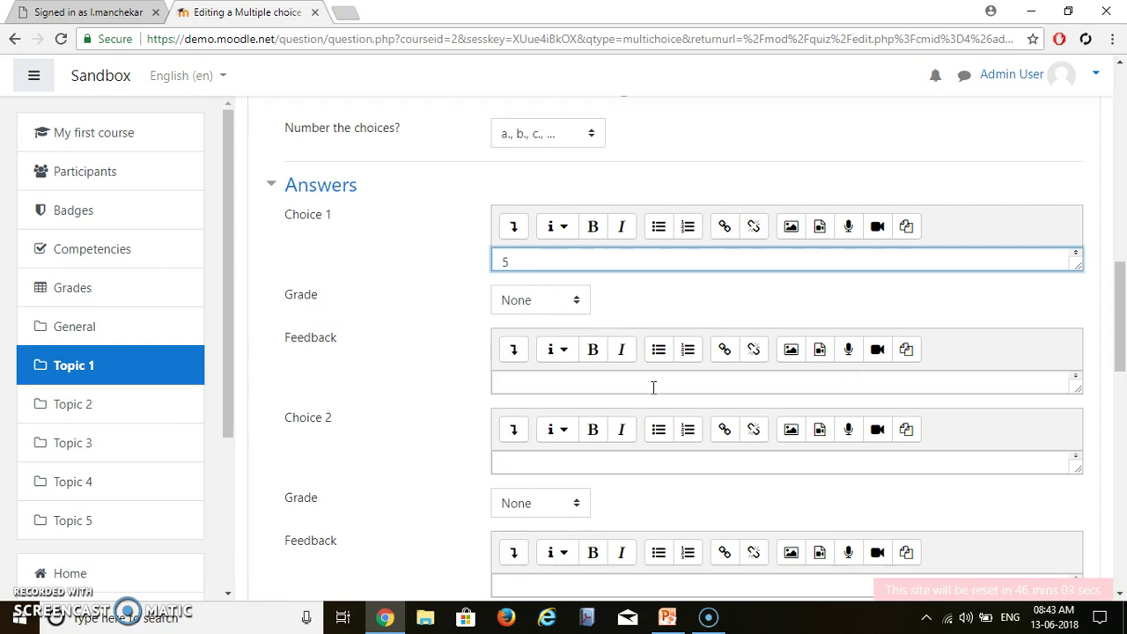
pyautogui.click(551, 466)
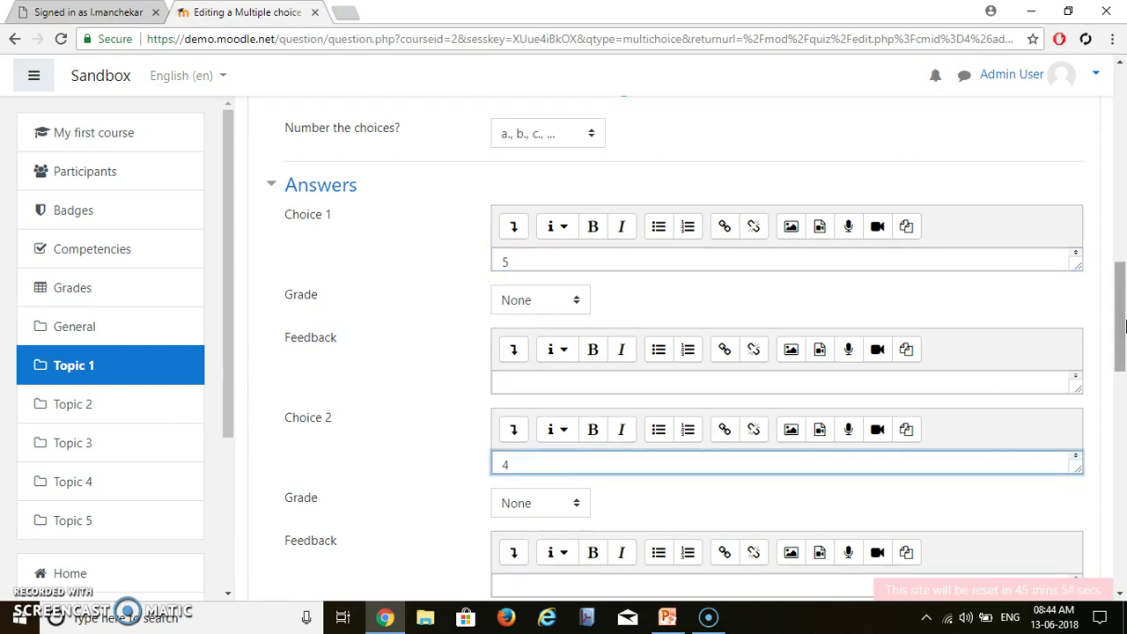
pyautogui.moveTo(1122, 327); pyautogui.dragTo(1125, 371)
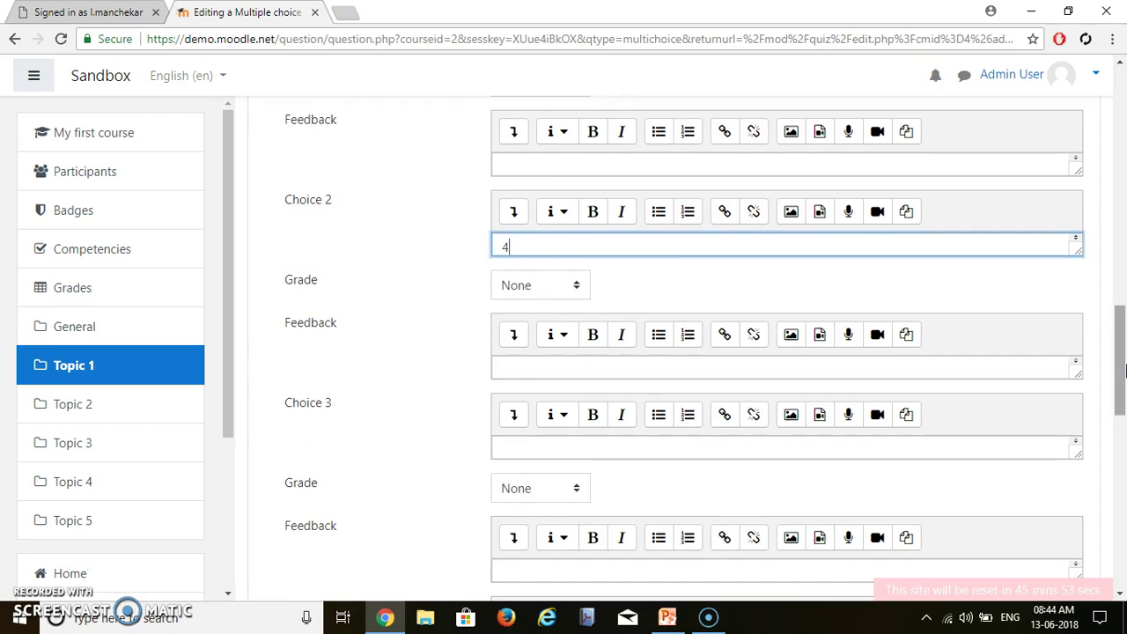
pyautogui.click(562, 291)
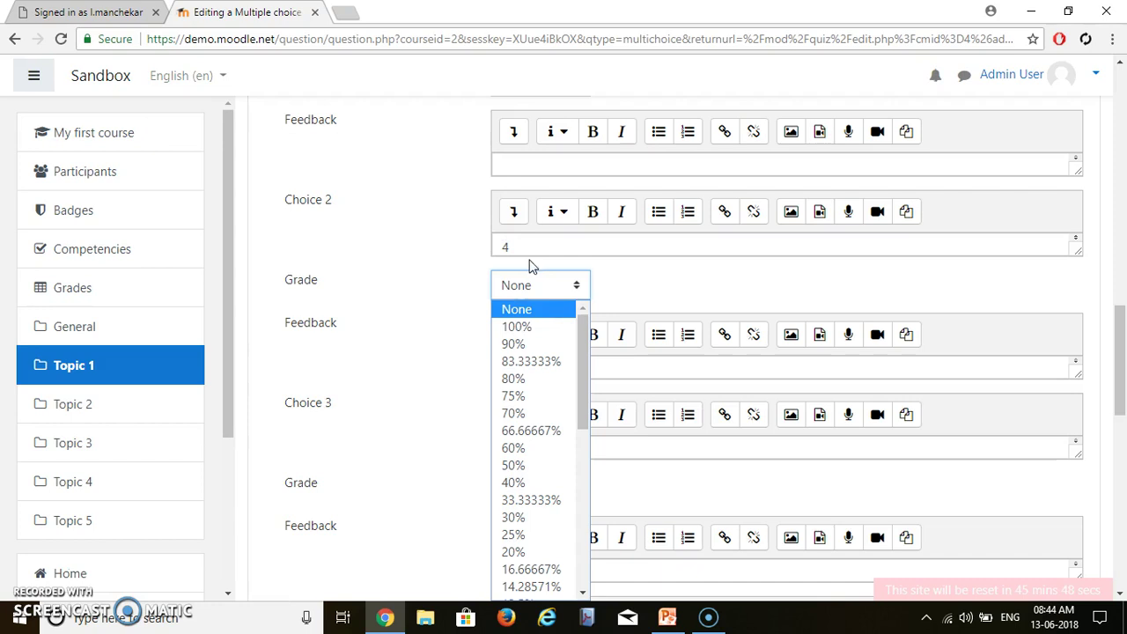
pyautogui.click(542, 328)
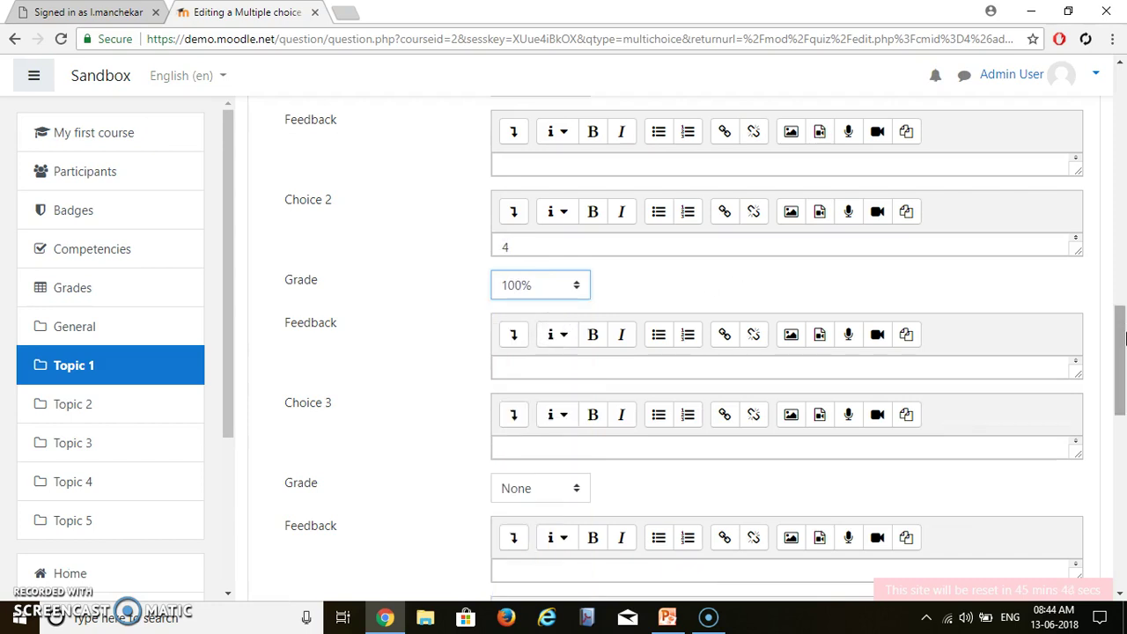
# Fill in the remaining wrong answers with 3 as Choice 3 and 8 as Choice 4.
pyautogui.moveTo(1123, 339); pyautogui.dragTo(1123, 360)
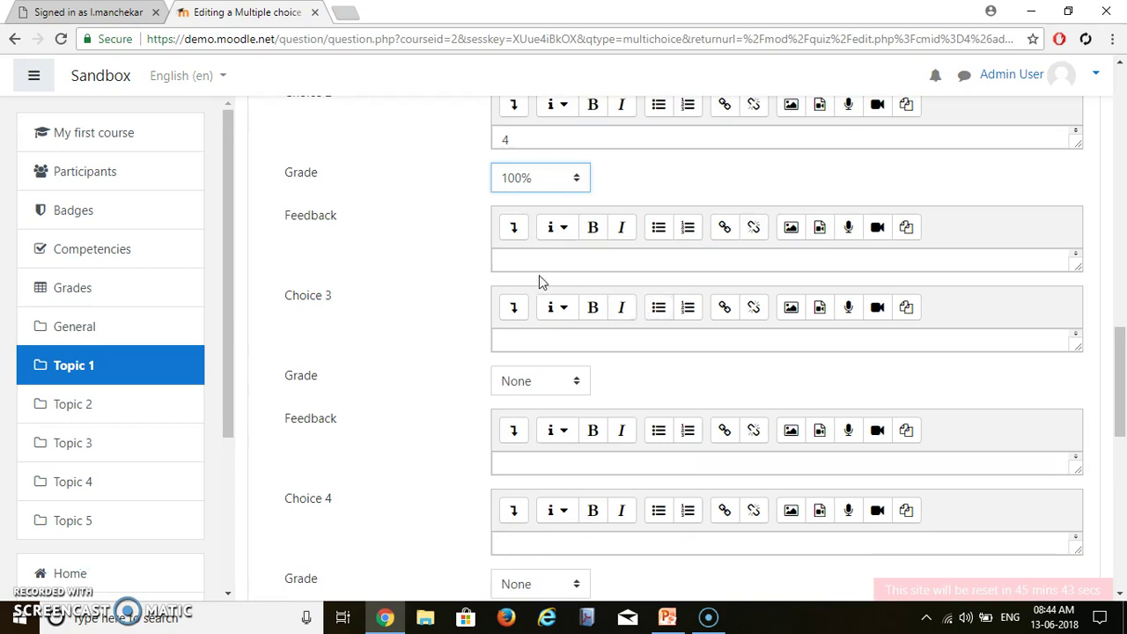
pyautogui.click(539, 333)
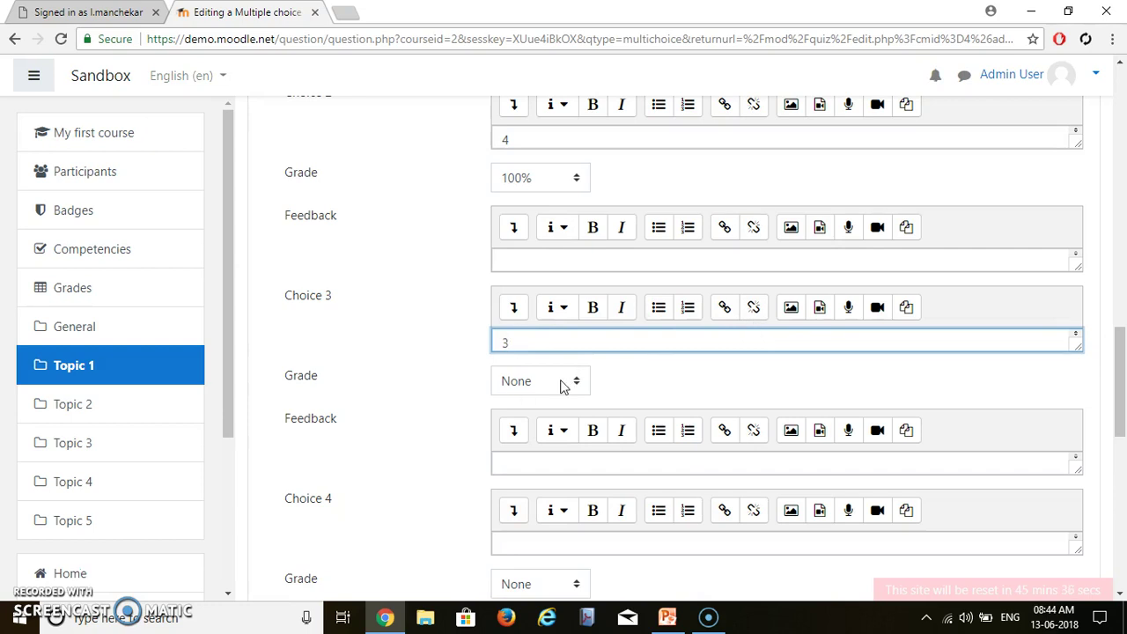
pyautogui.moveTo(1124, 384); pyautogui.dragTo(1125, 403)
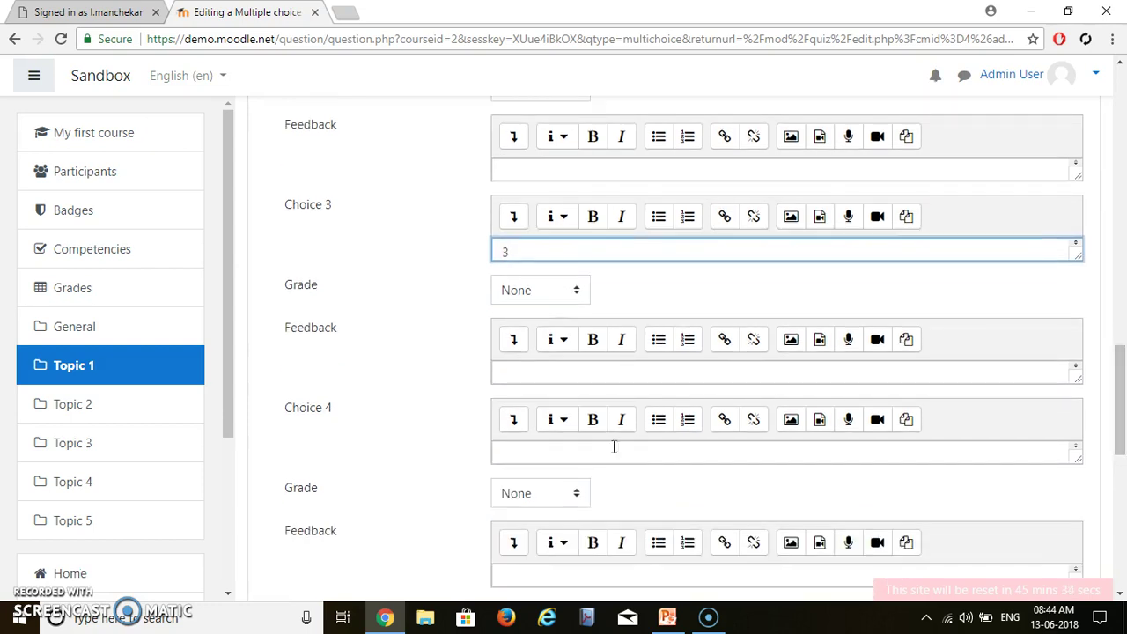
pyautogui.click(541, 452)
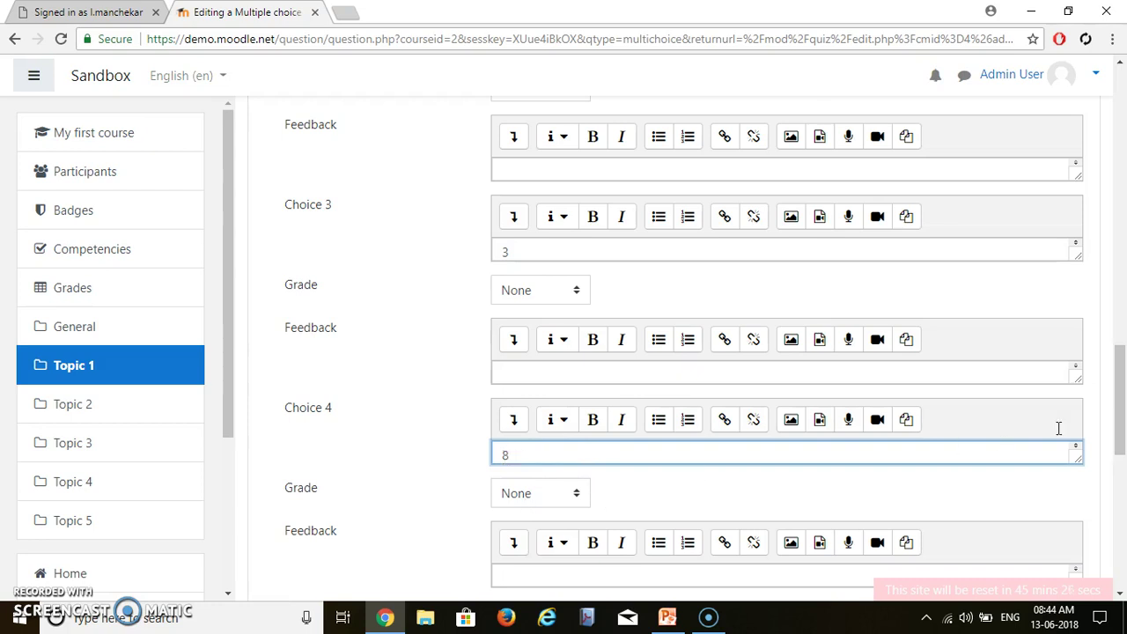
# Save the multiple choice question to Quiz 1 and save the quiz's maximum grade of 10.00.
pyautogui.moveTo(1121, 422); pyautogui.dragTo(1124, 557)
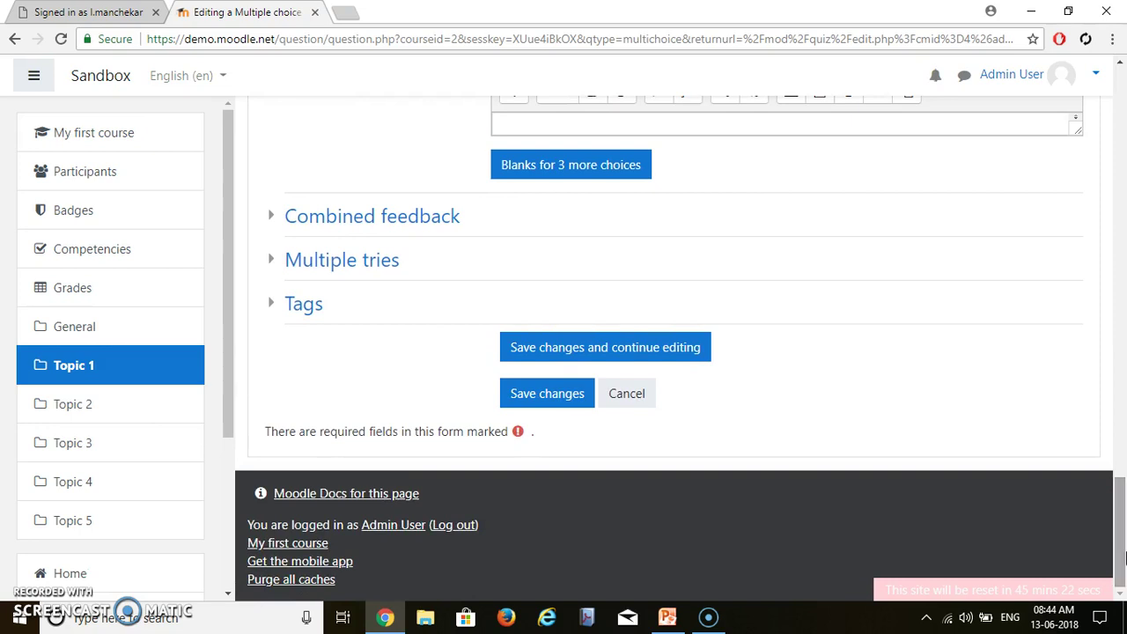
pyautogui.click(557, 401)
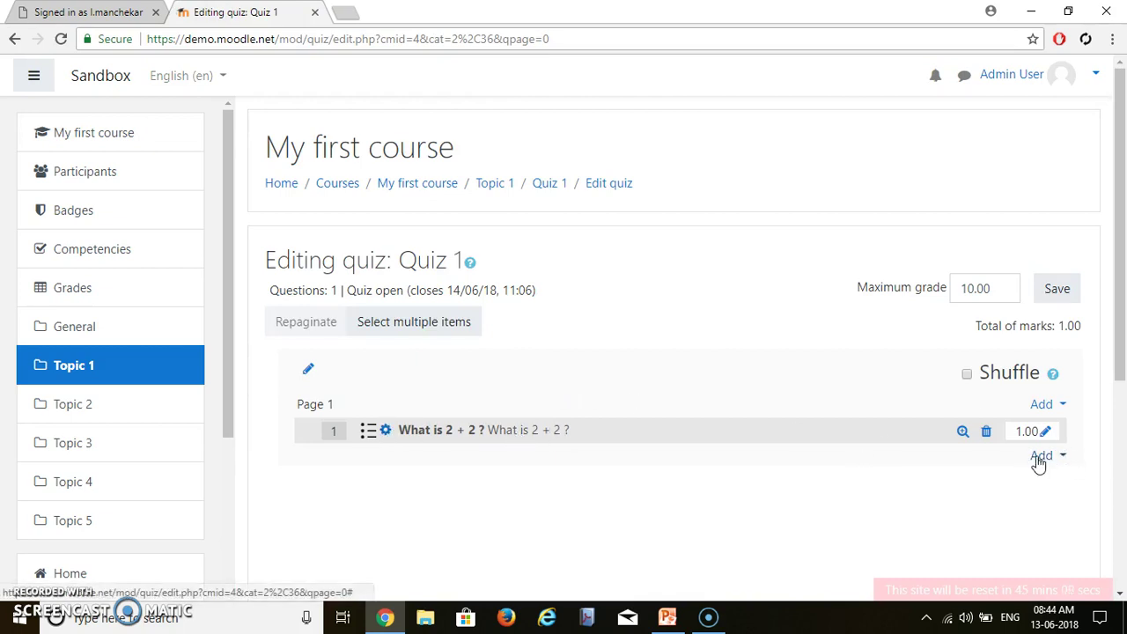
pyautogui.click(1058, 291)
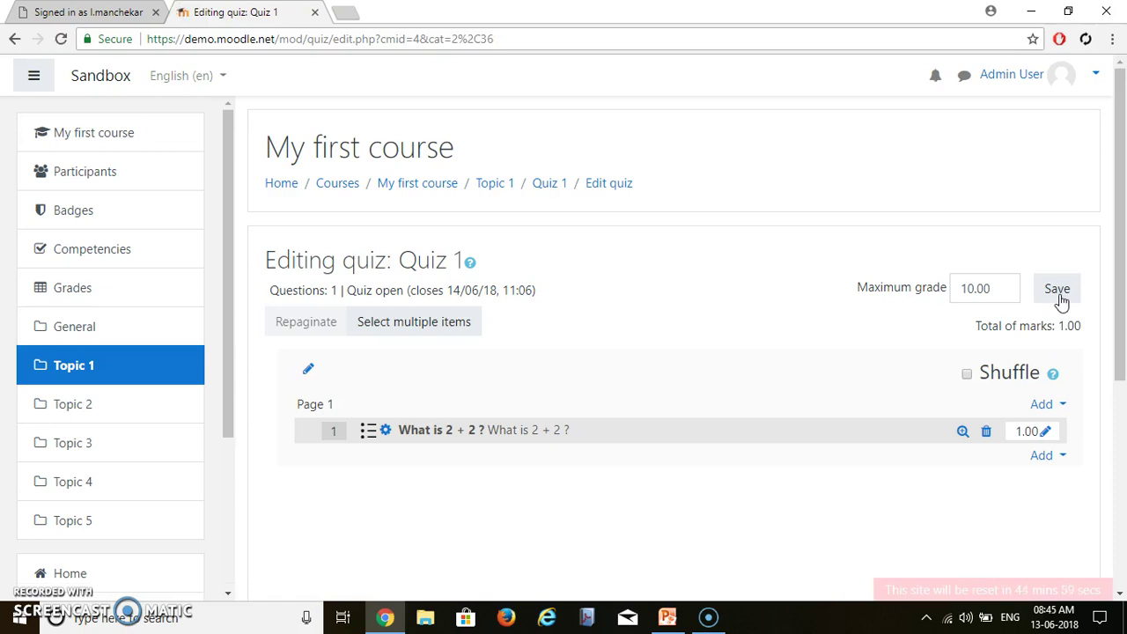
# Open Quiz 1 from the My first course page and start a timed attempt.
pyautogui.click(418, 187)
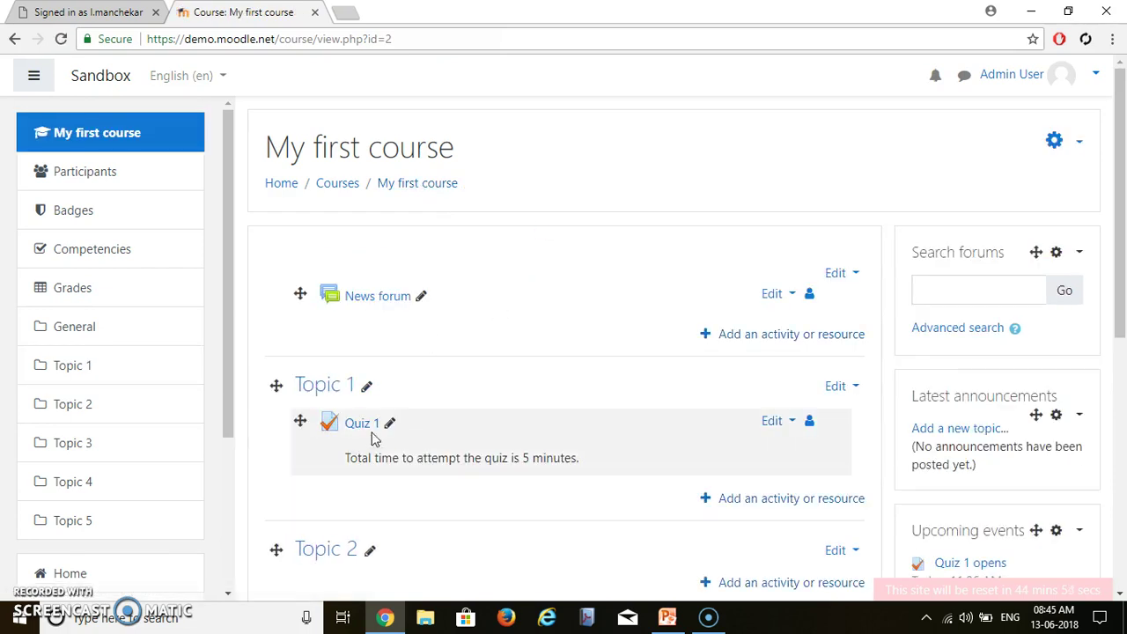
pyautogui.click(361, 428)
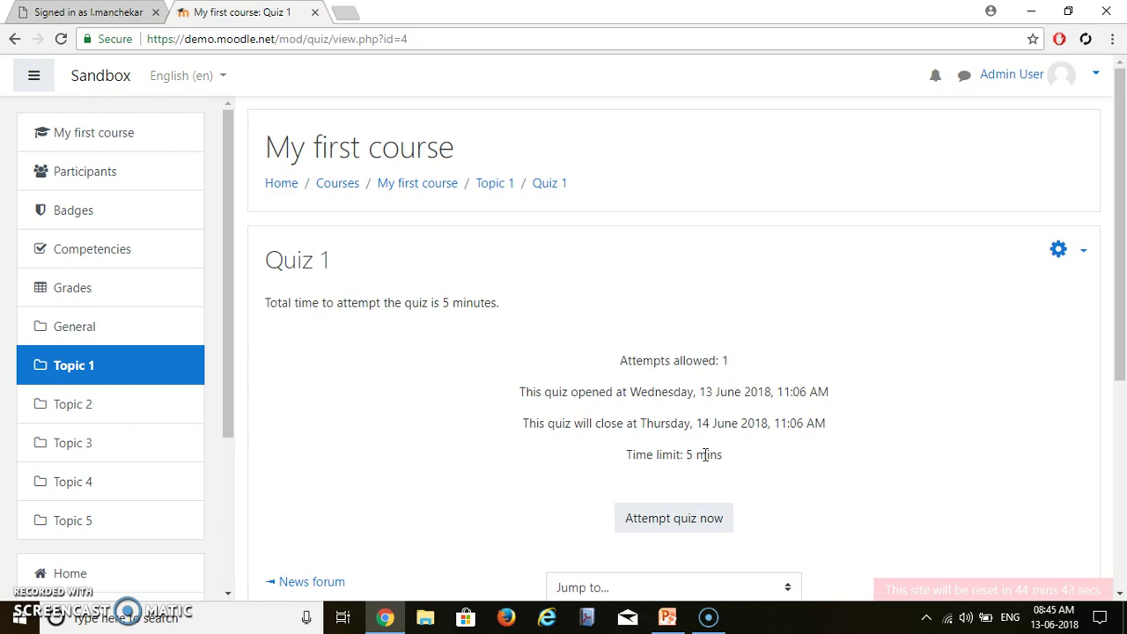
pyautogui.click(662, 527)
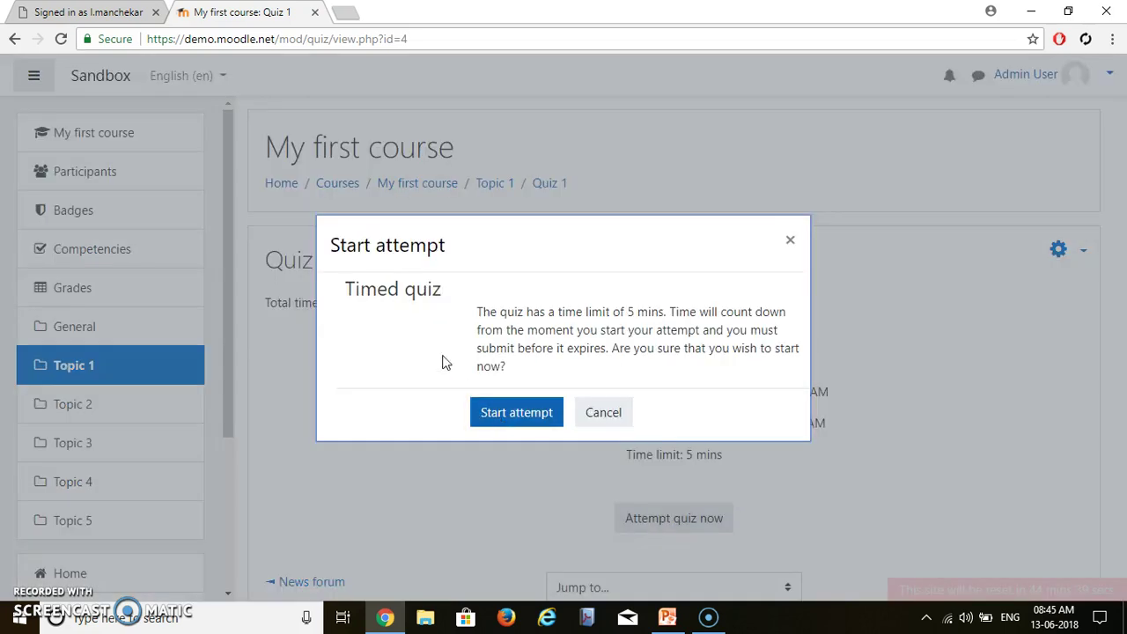
pyautogui.click(532, 419)
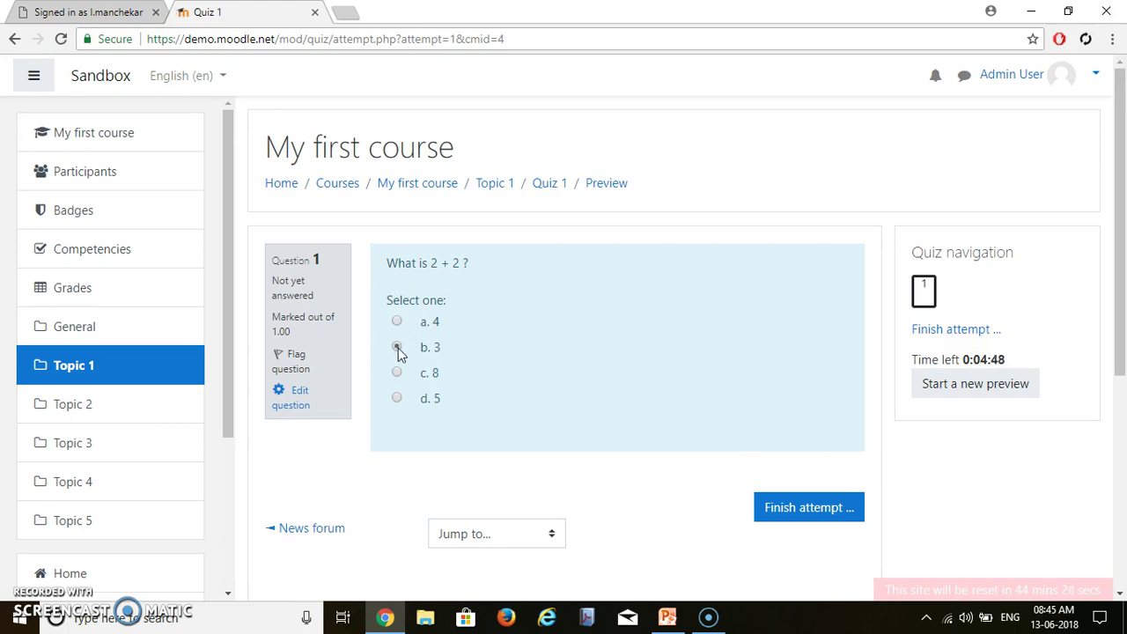
# Finish the attempt with 3 as the answer to "What is 2 + 2 ?" and confirm its submission.
pyautogui.click(808, 509)
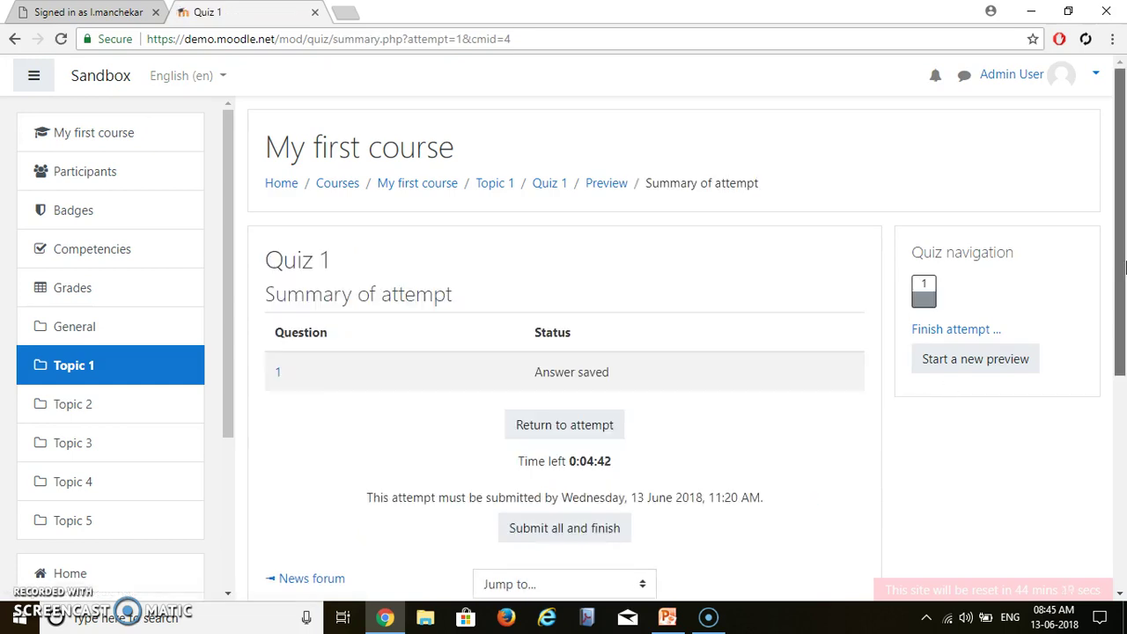
pyautogui.scroll(-1, 1125, 290)
pyautogui.scroll(-1, 1125, 290)
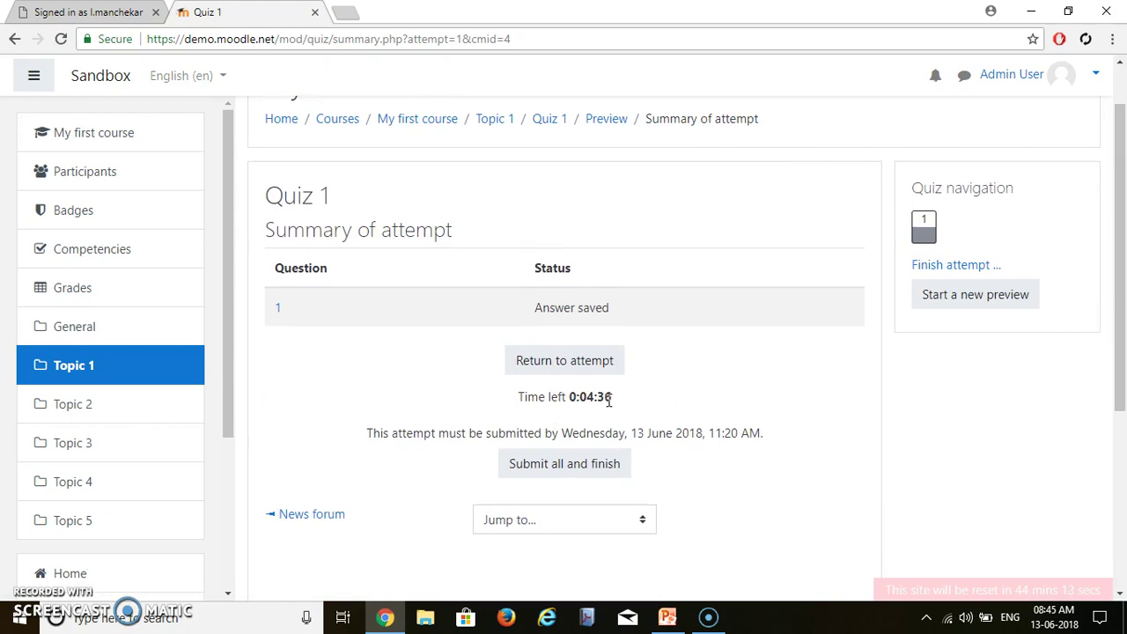
pyautogui.scroll(-2, 1125, 303)
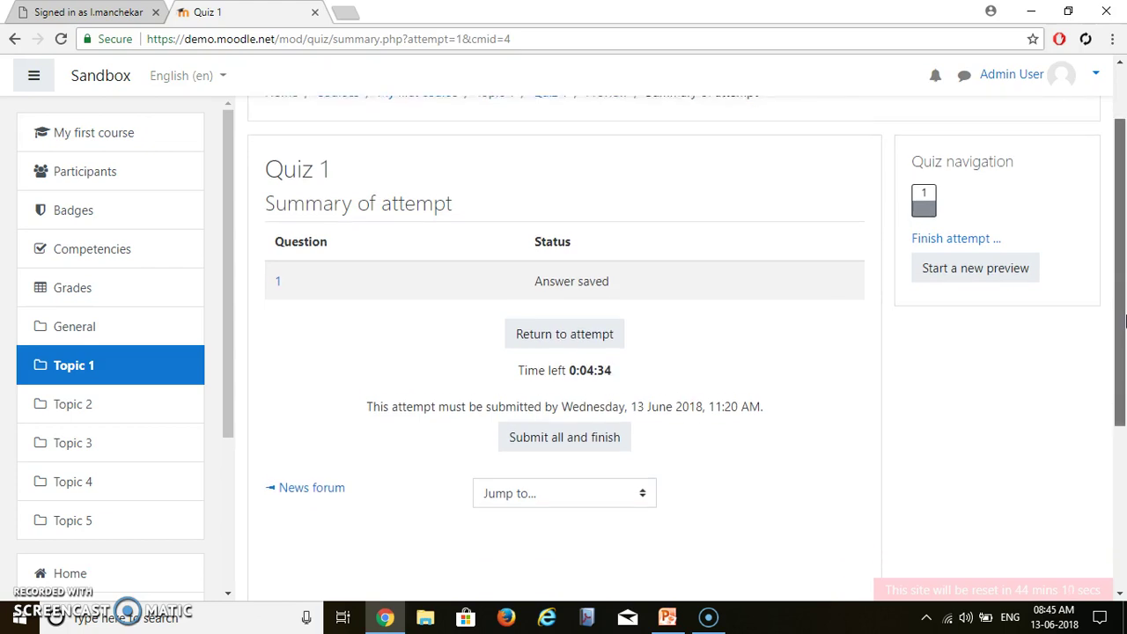
pyautogui.click(586, 411)
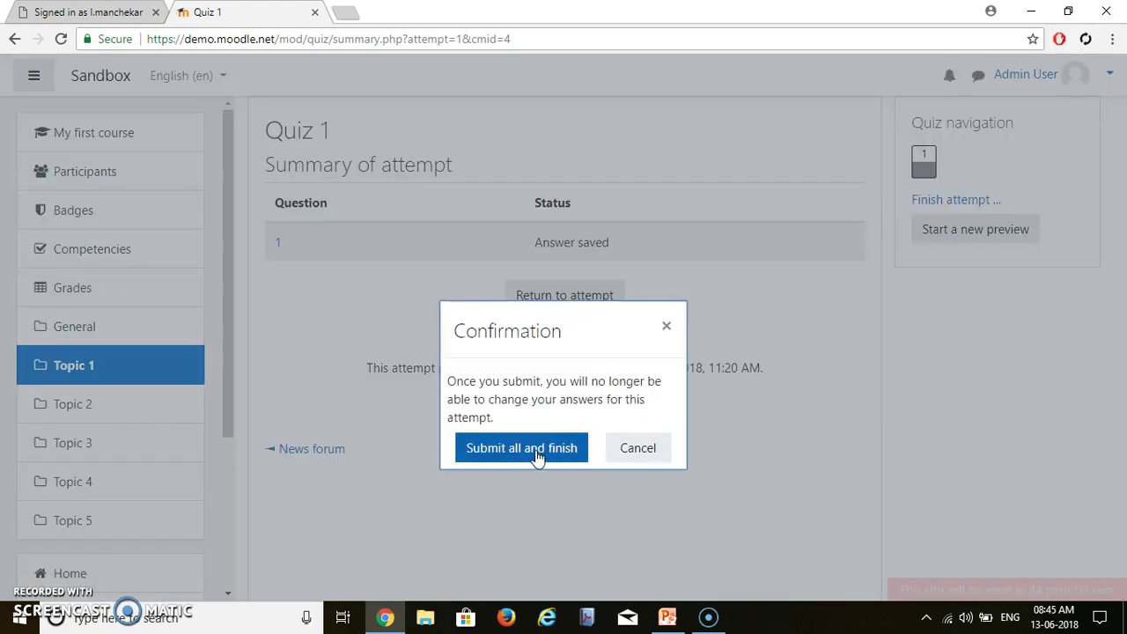
pyautogui.click(538, 448)
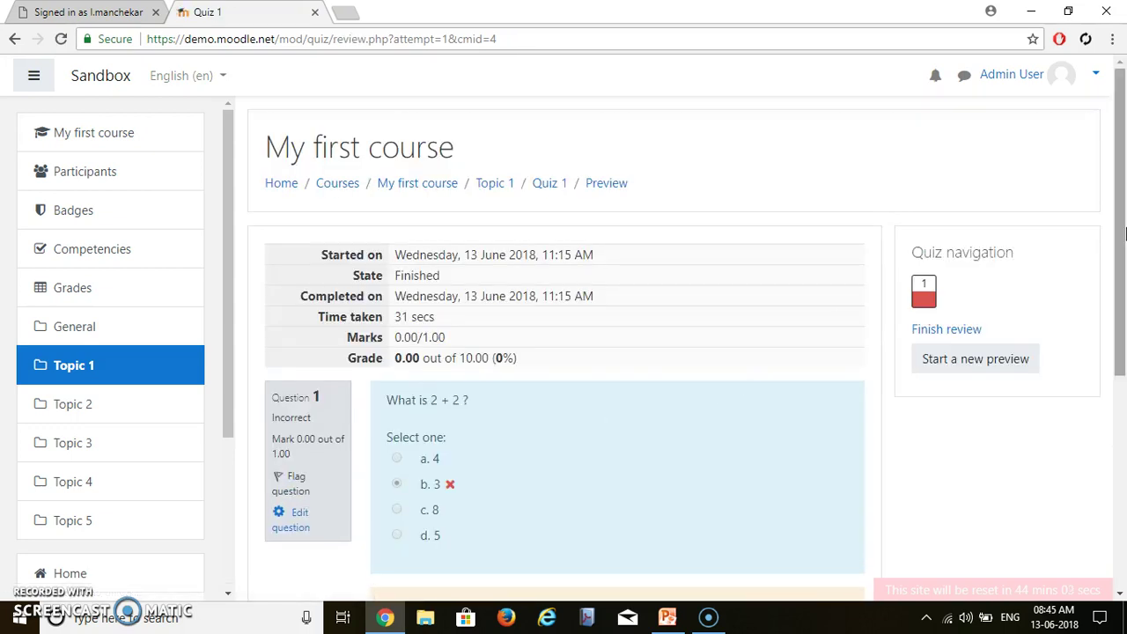
# Look over the attempt review for the marks, grade and correct answer.
pyautogui.scroll(-2, 603, 323)
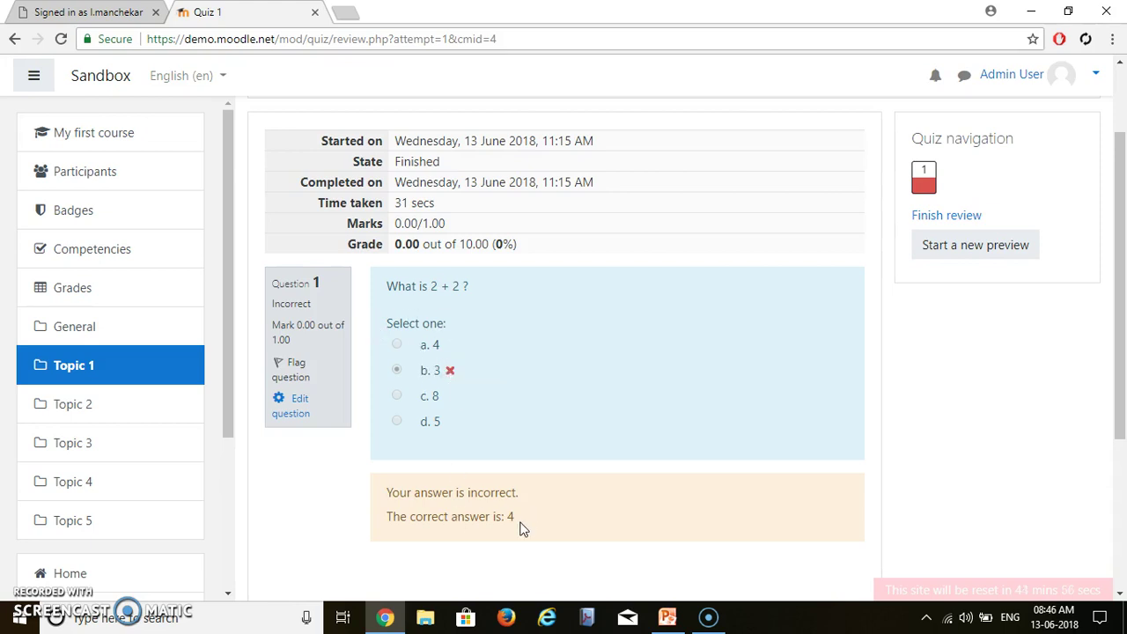
pyautogui.moveTo(1123, 335); pyautogui.dragTo(1125, 205)
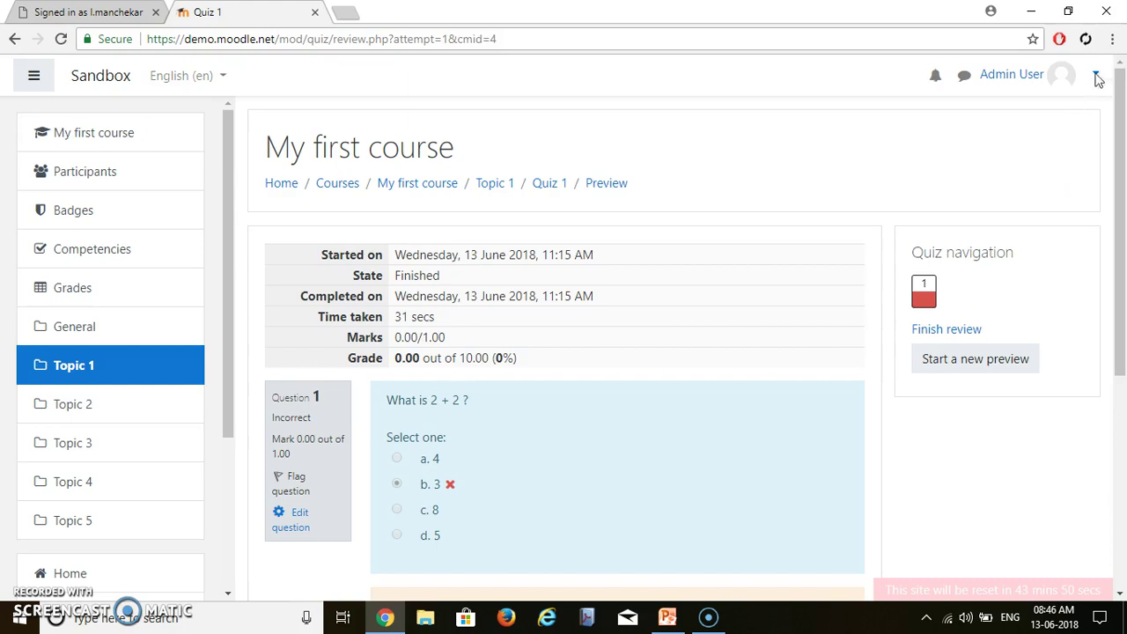